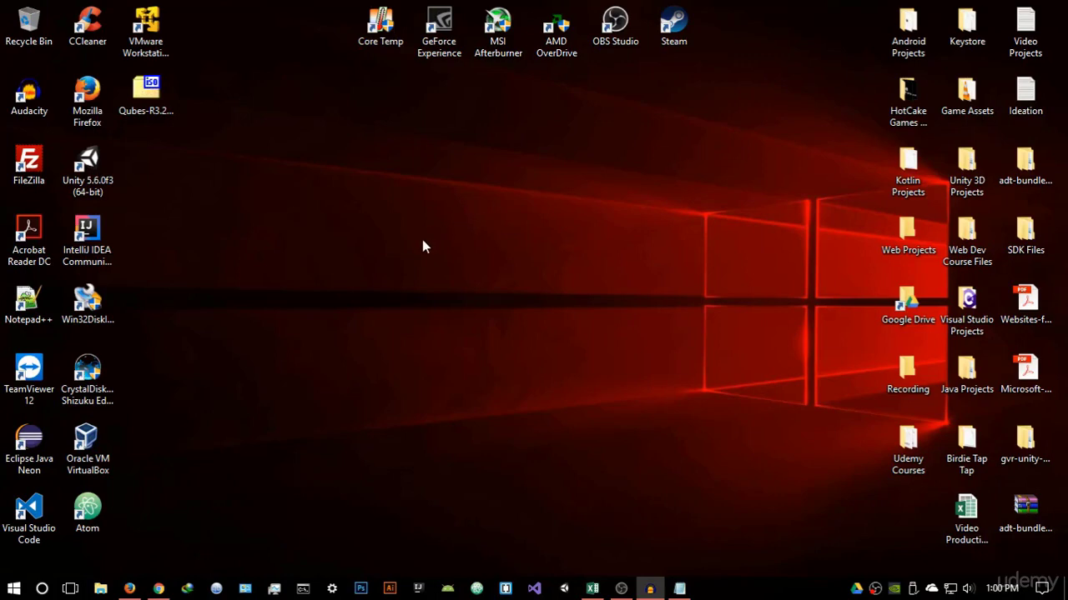
- Switch to Firefox showing the Qubes OS website and check its web address
left_click(132, 589)
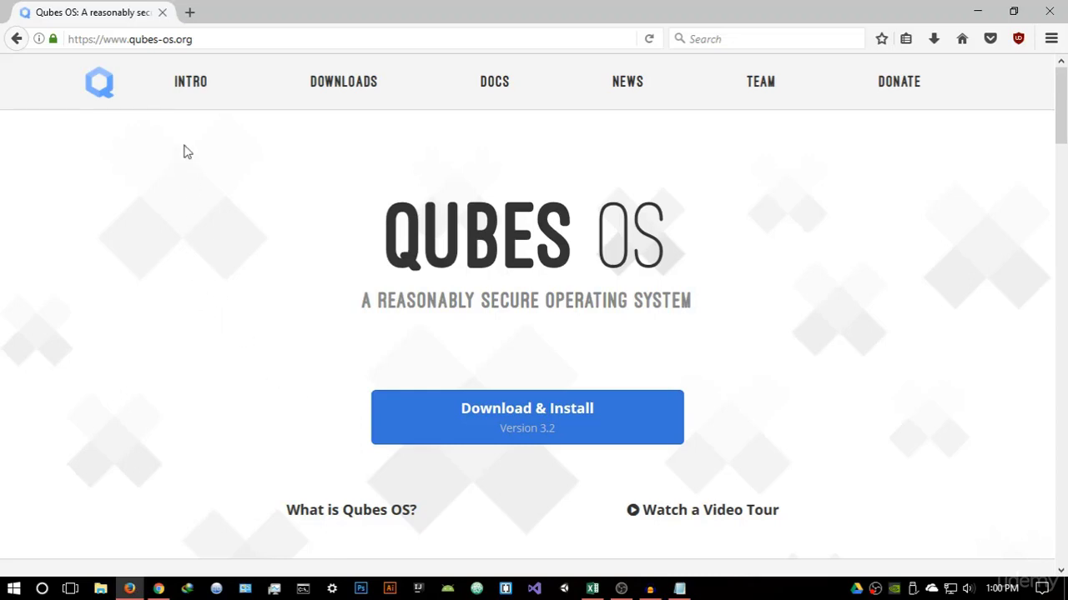
left_click(216, 40)
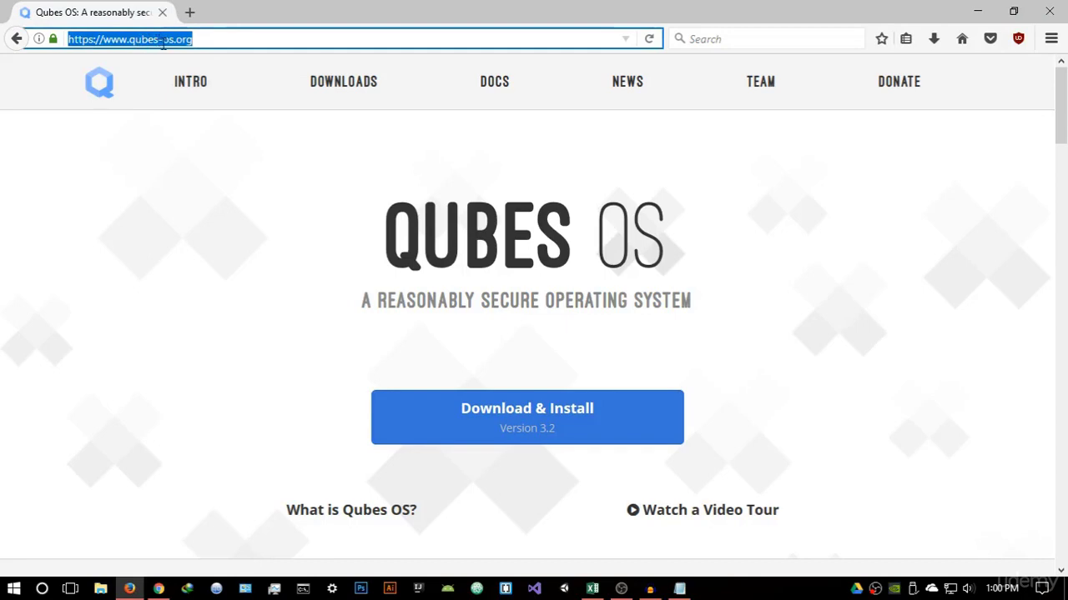
left_click(209, 99)
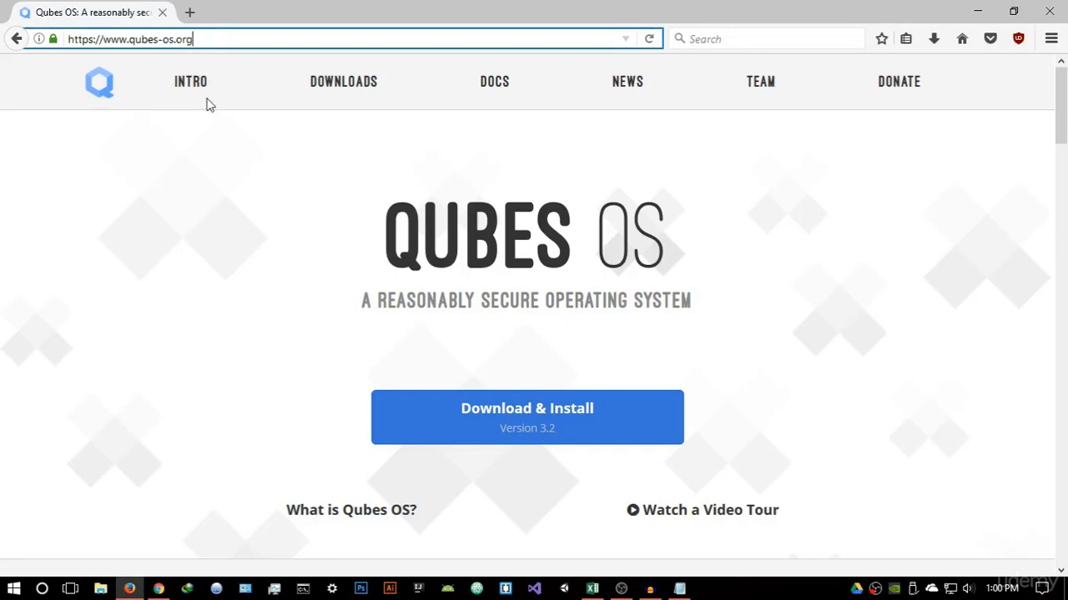
- Search the web for "qubes os" in a new tab, open the official Qubes OS site and close the duplicate tab
left_click(191, 13)
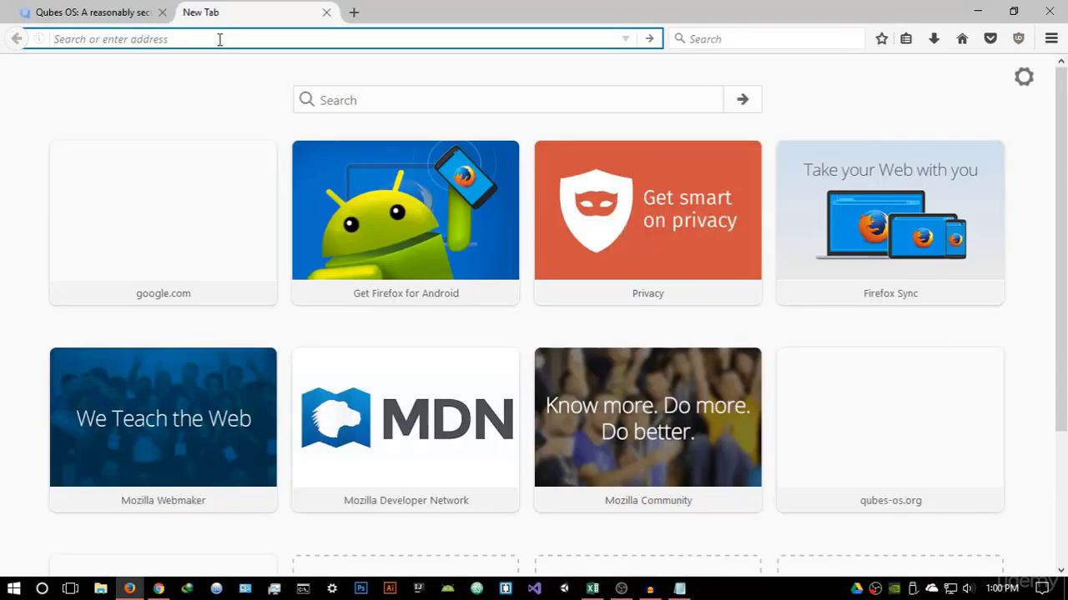
type("qubes os")
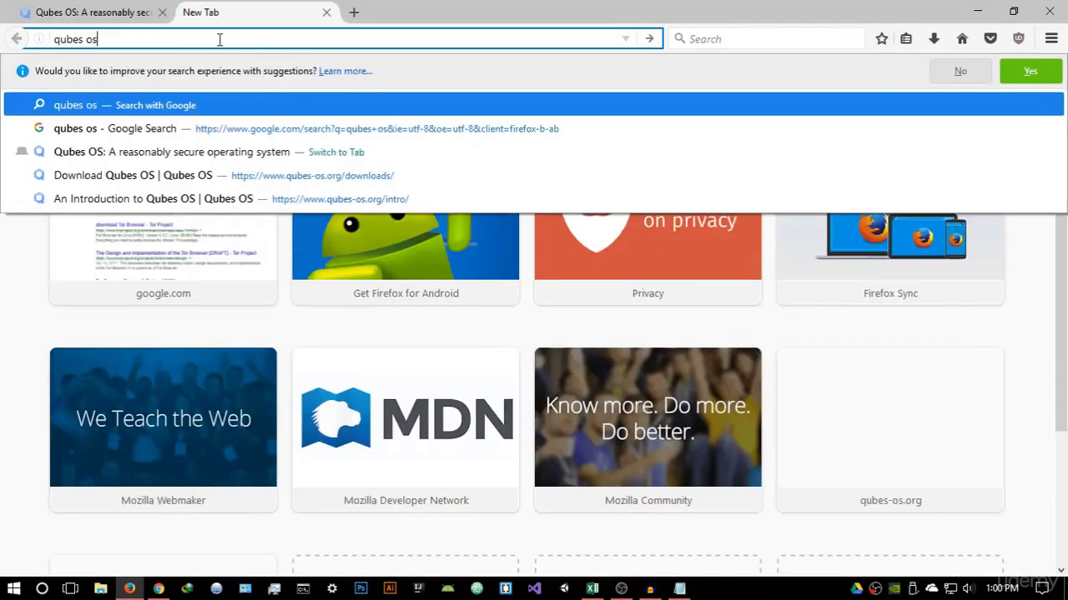
key("Return")
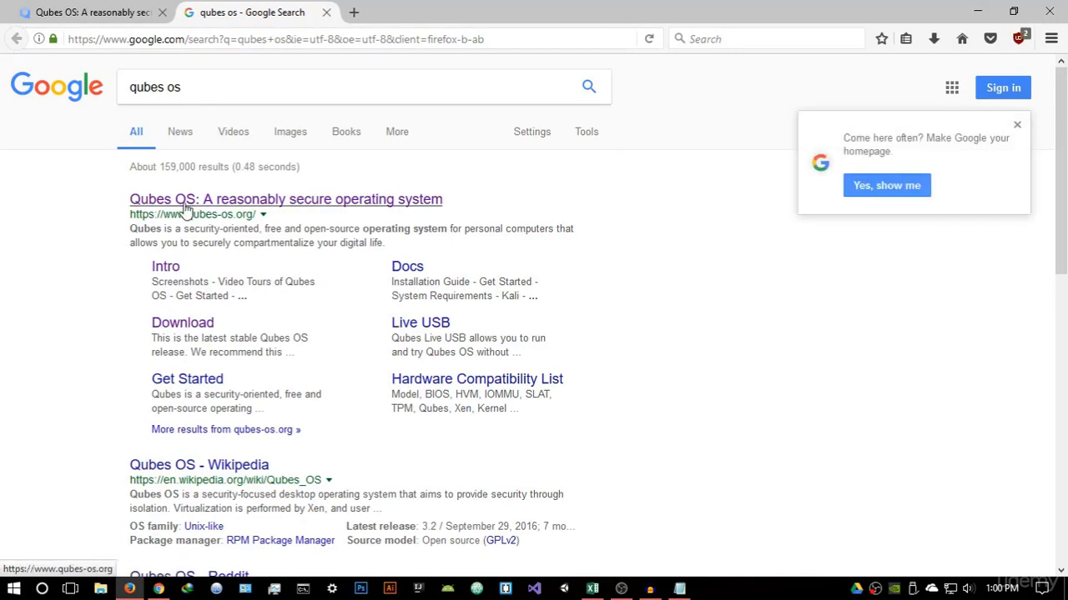
left_click(186, 204)
left_click(162, 12)
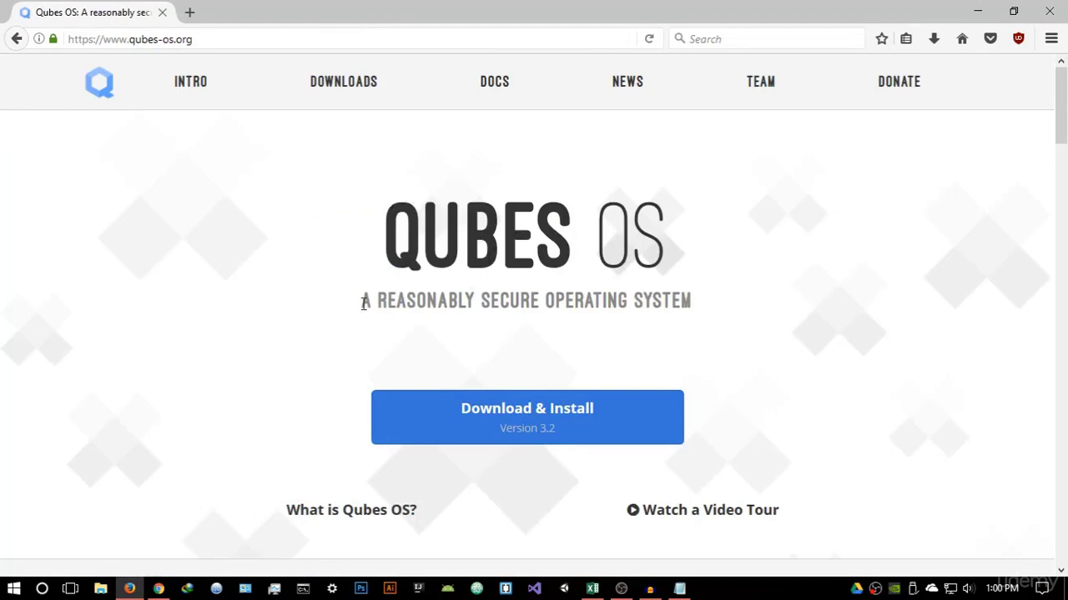
- Examine the home page tagline and the opening definition on the "What is Qubes OS?" introduction page
left_click_drag(363, 303, 694, 329)
left_click(692, 335)
scroll(695, 338, "down", 2)
scroll(598, 333, "down", 1)
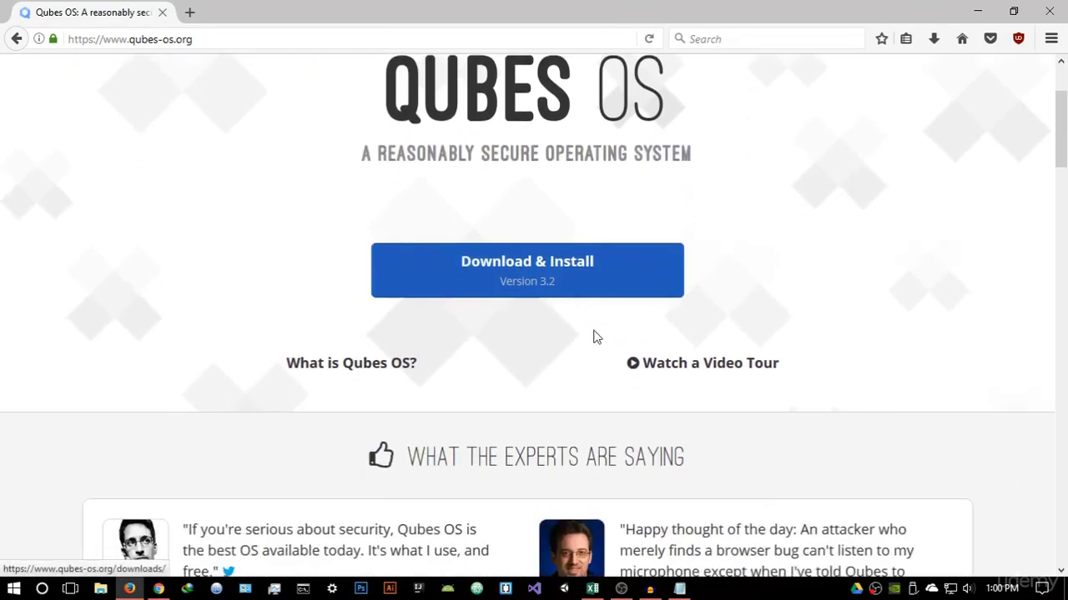
scroll(594, 334, "down", 1)
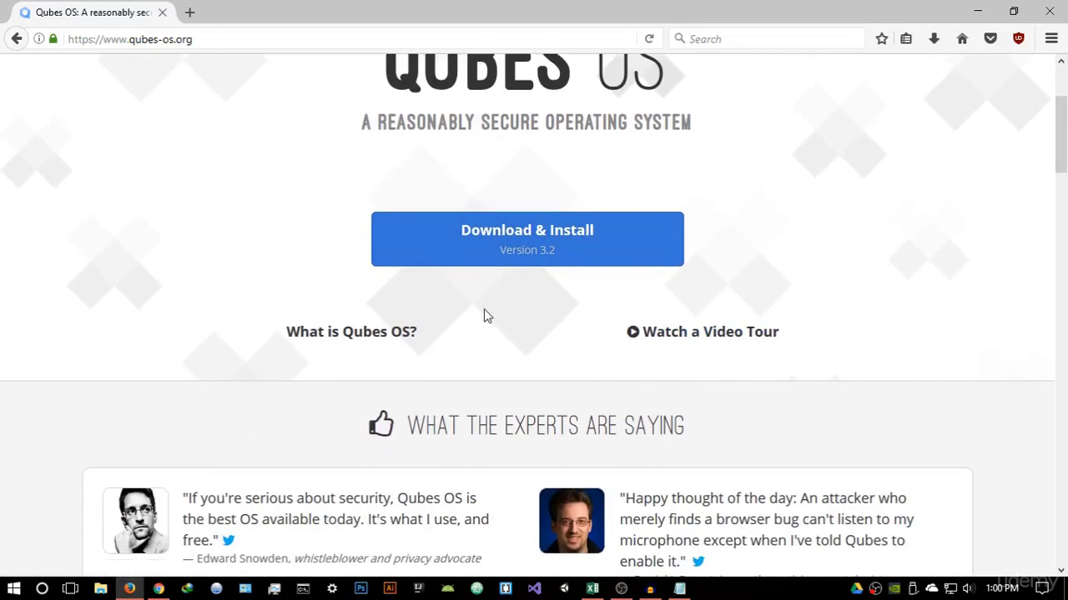
left_click(342, 335)
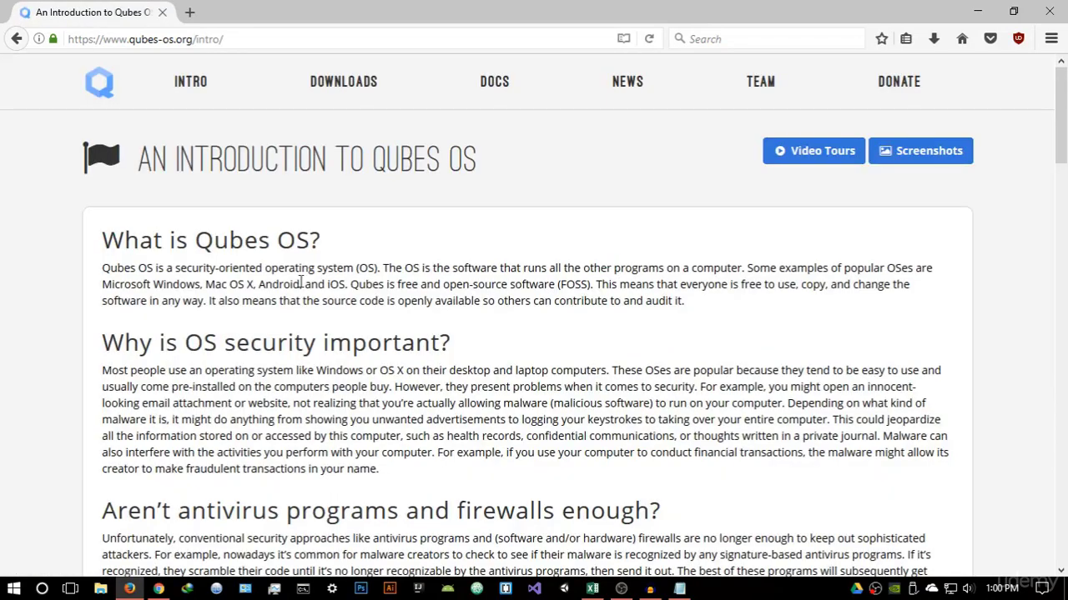
left_click_drag(101, 268, 362, 271)
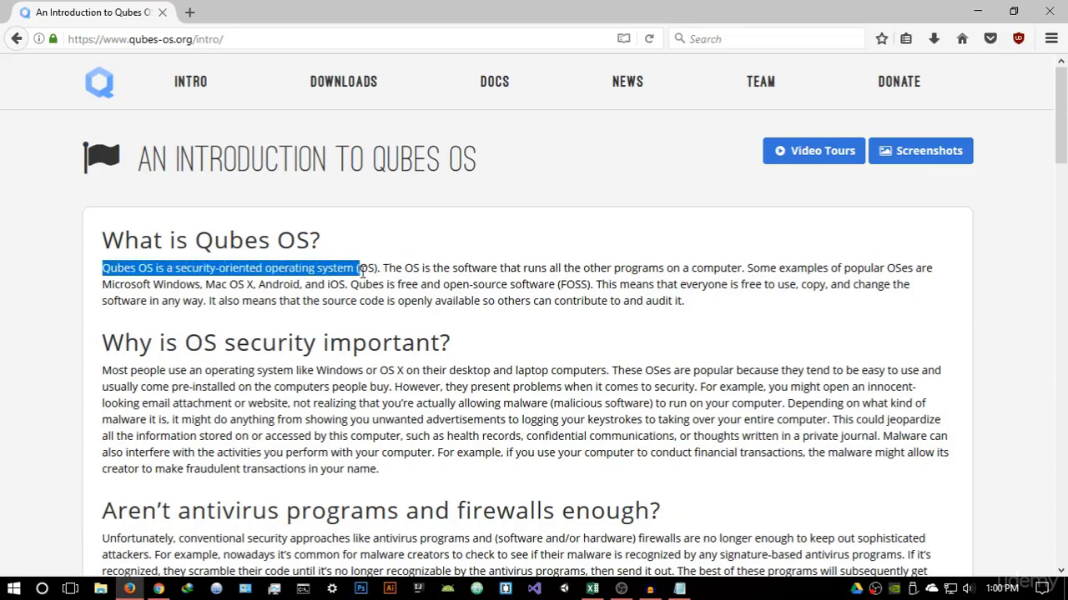
left_click(395, 261)
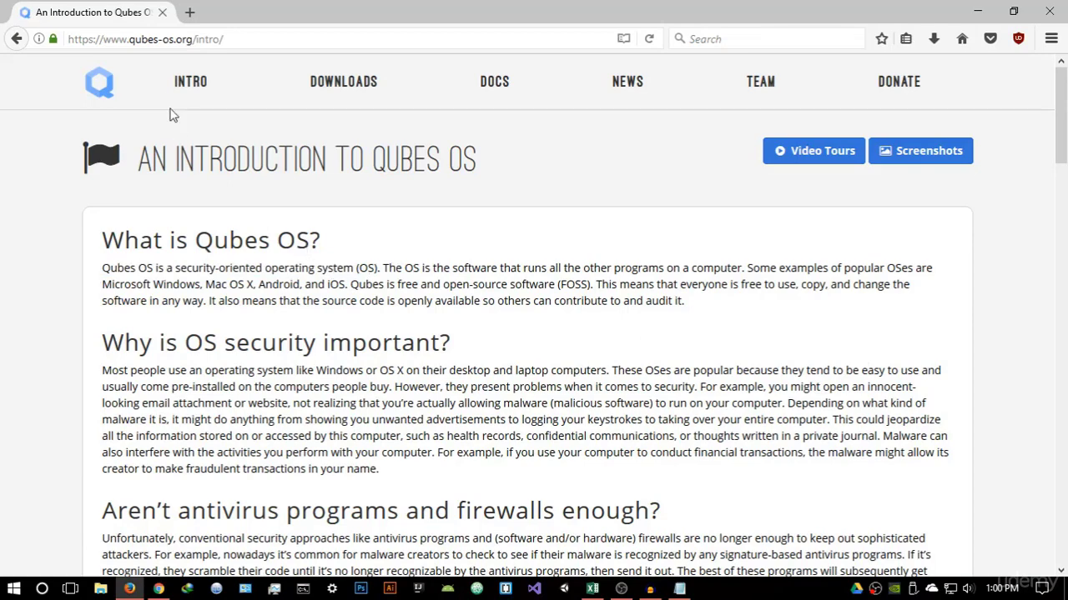
- Return to the Qubes OS home page and open the Download & Install page for version 3.2
left_click(110, 92)
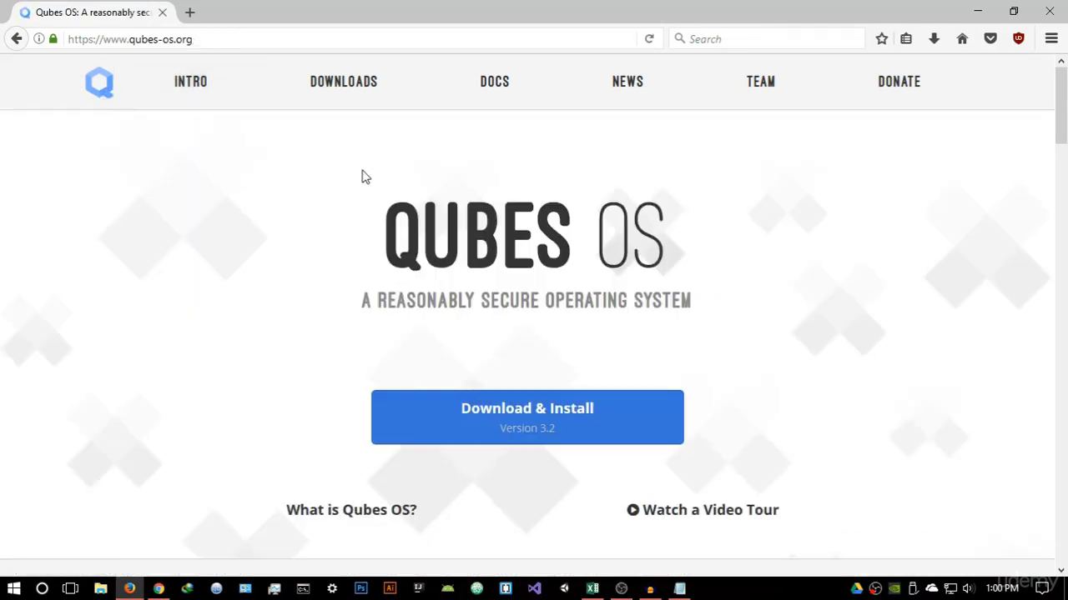
scroll(359, 184, "down", 3)
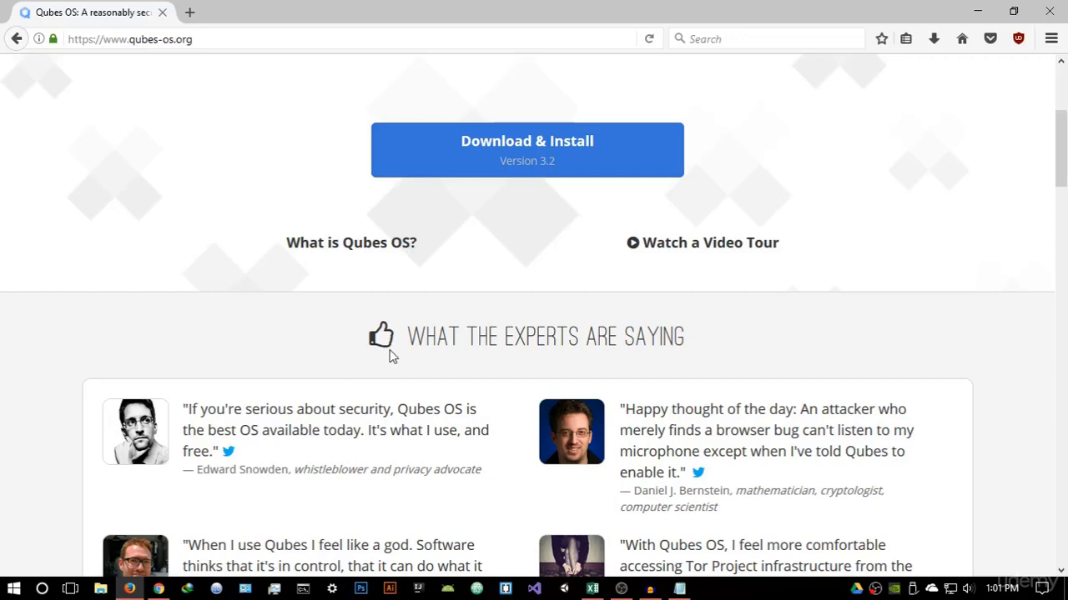
scroll(708, 262, "up", 3)
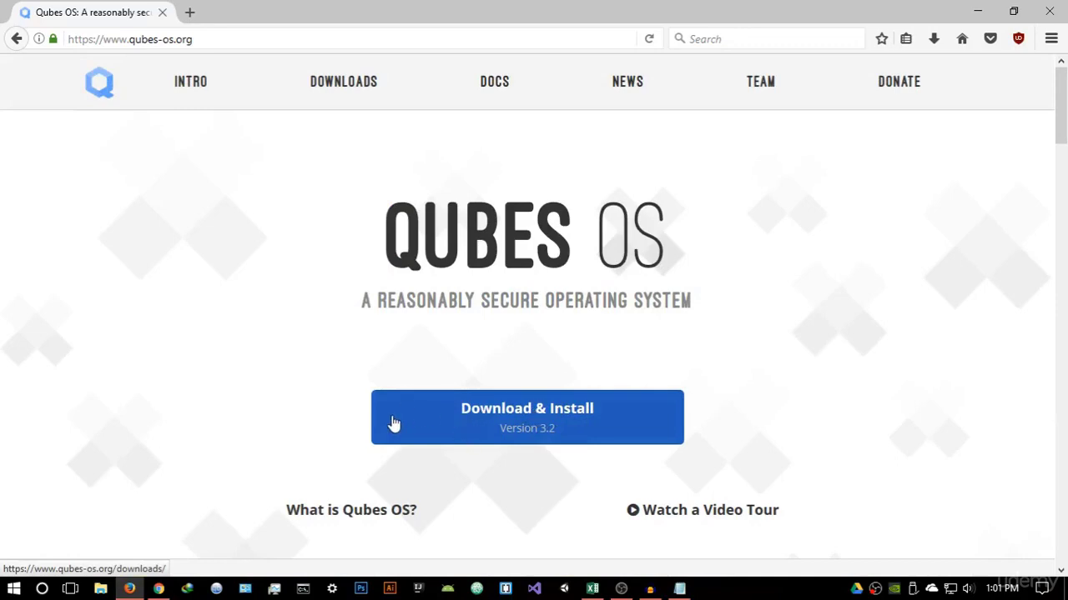
left_click(573, 427)
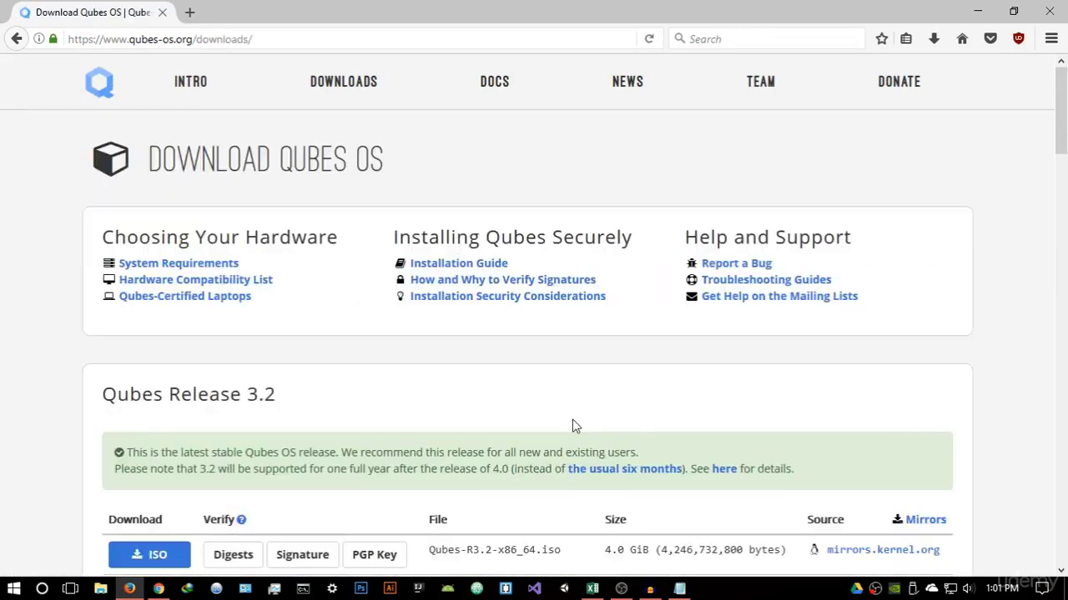
- Check the file size of the Qubes Release 3.2 ISO, bring up its download dialog and dismiss it without saving
scroll(420, 339, "down", 5)
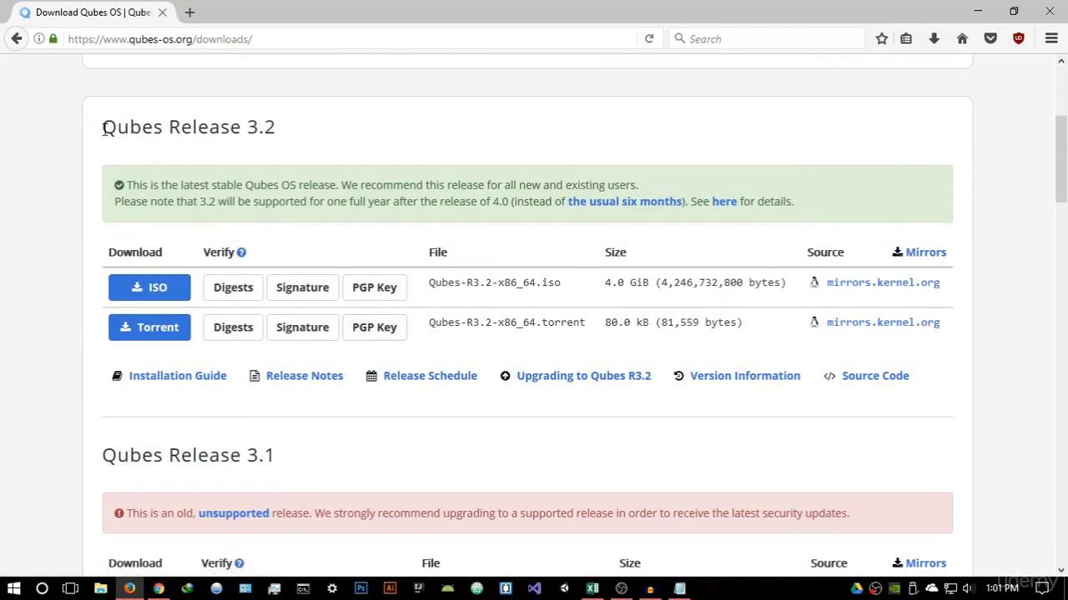
mouse_move(106, 128)
left_mouse_down()
mouse_move(131, 127)
mouse_move(106, 128)
left_mouse_up()
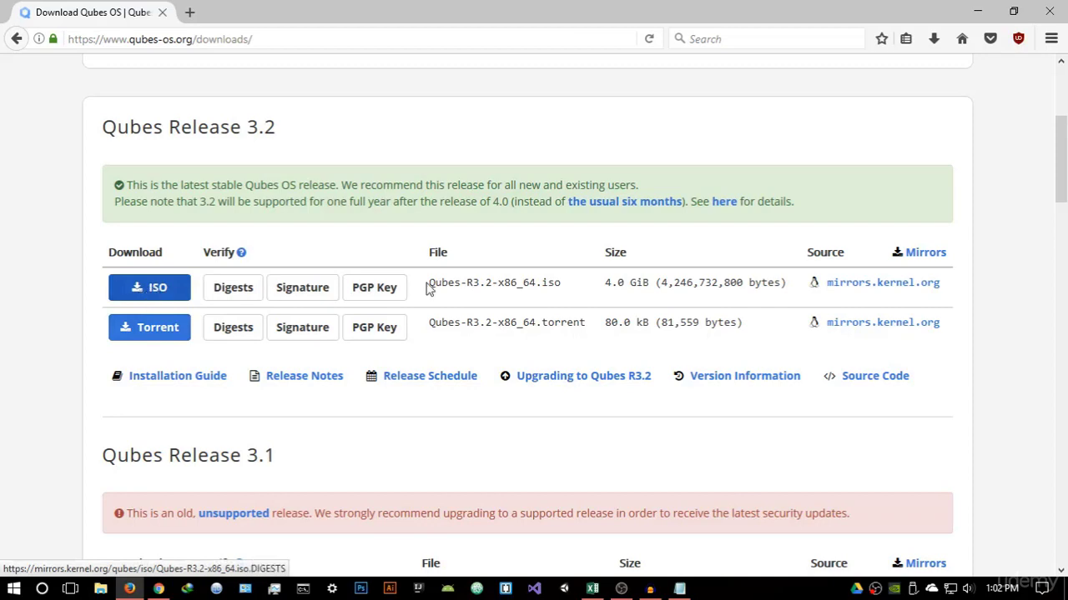
left_click_drag(606, 282, 651, 298)
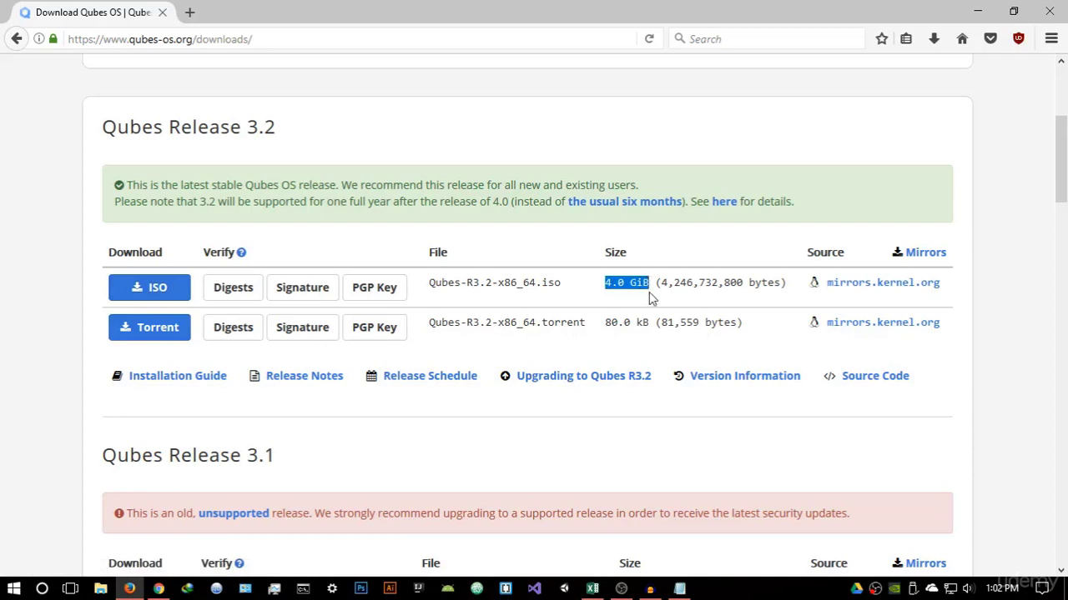
left_click(651, 301)
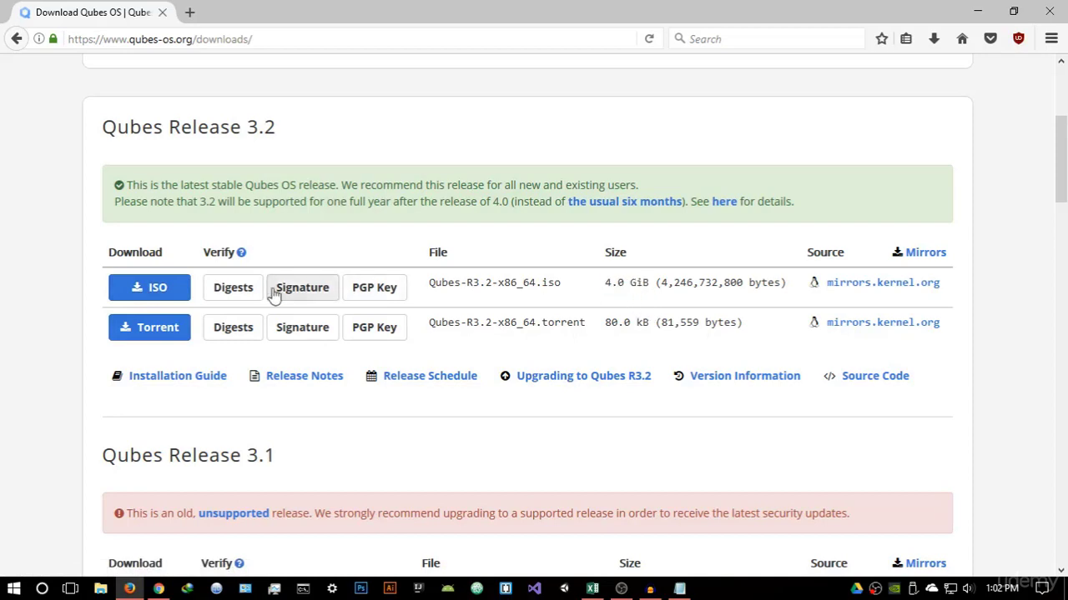
left_click(171, 296)
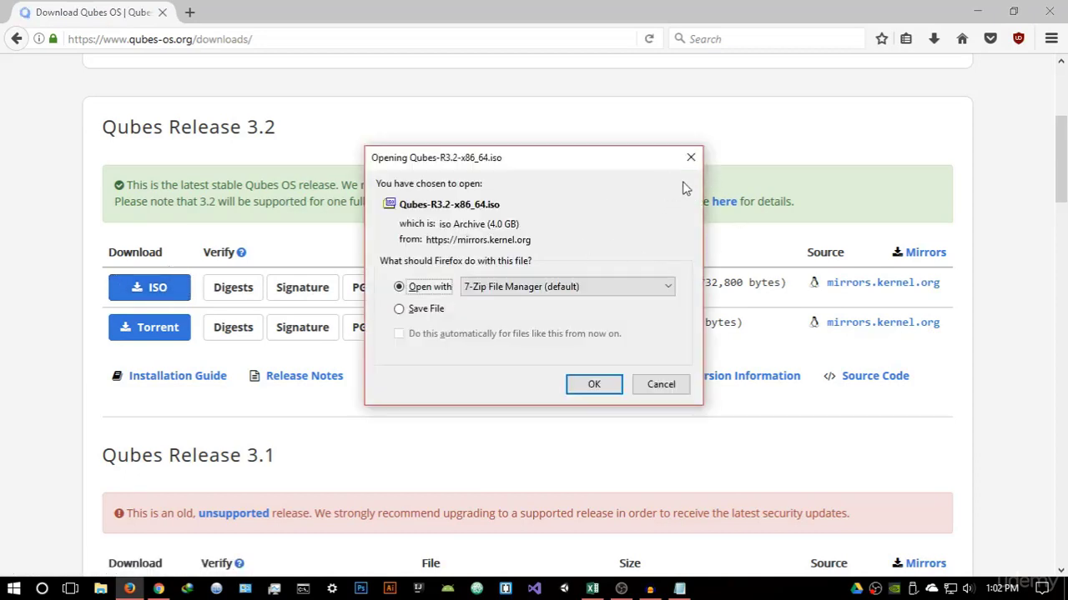
left_click(690, 157)
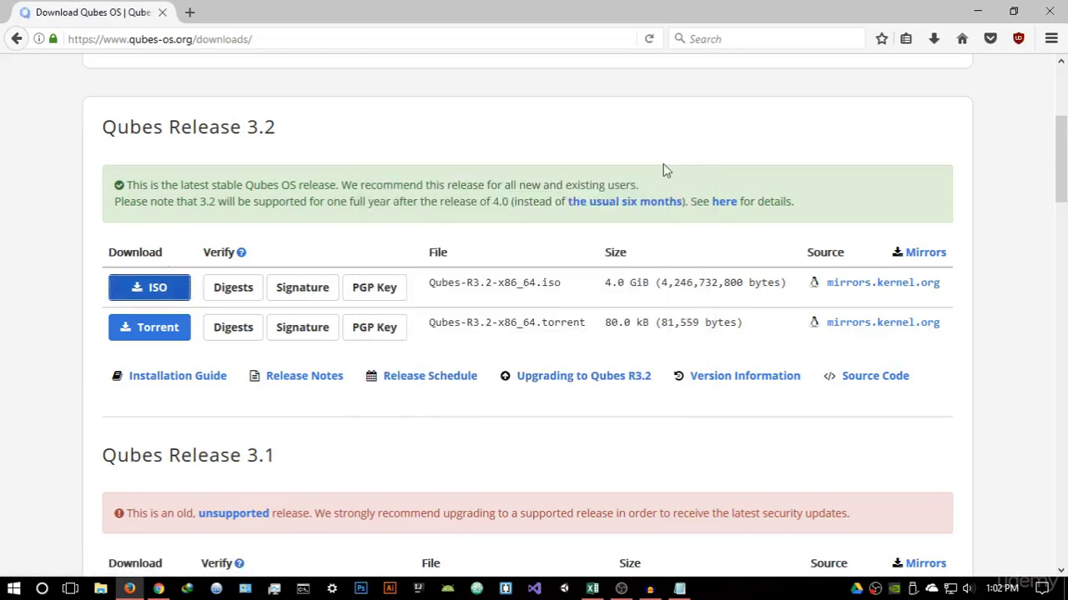
- Minimize the browser and refresh the desktop
left_click(984, 12)
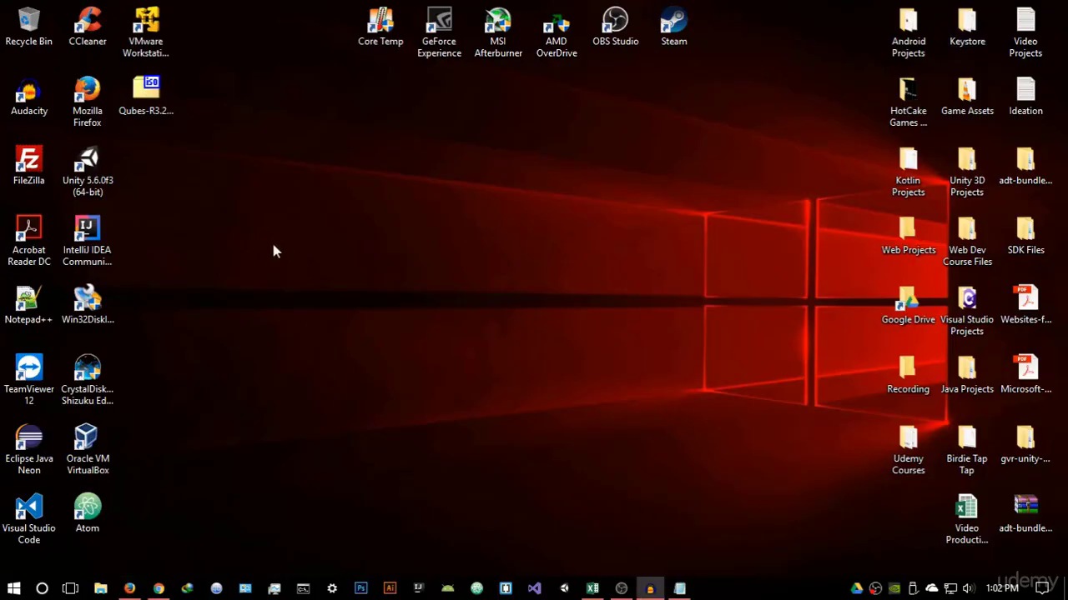
right_click(264, 150)
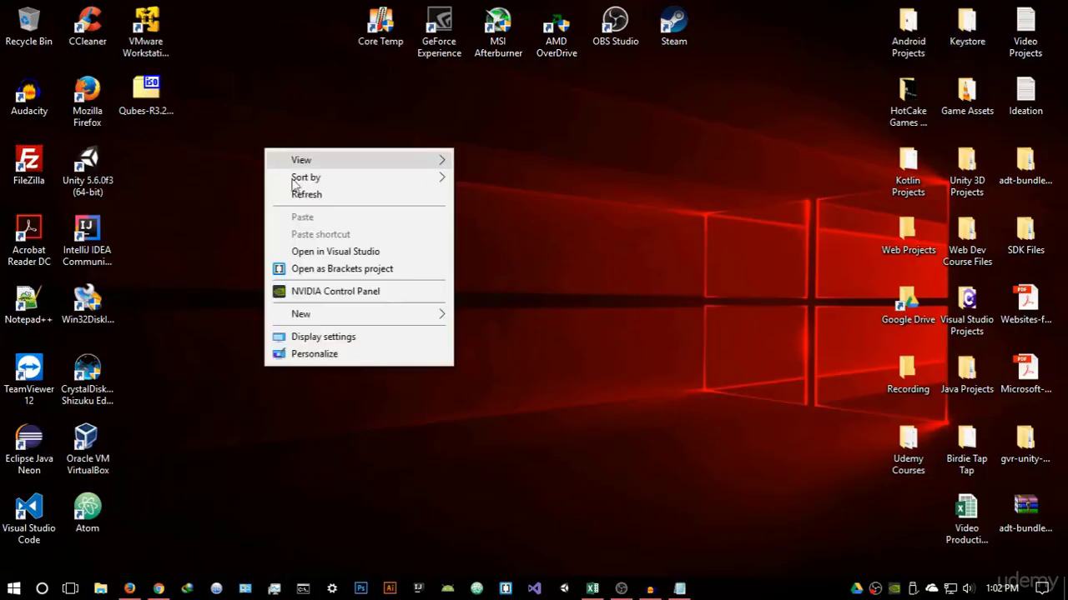
left_click(311, 197)
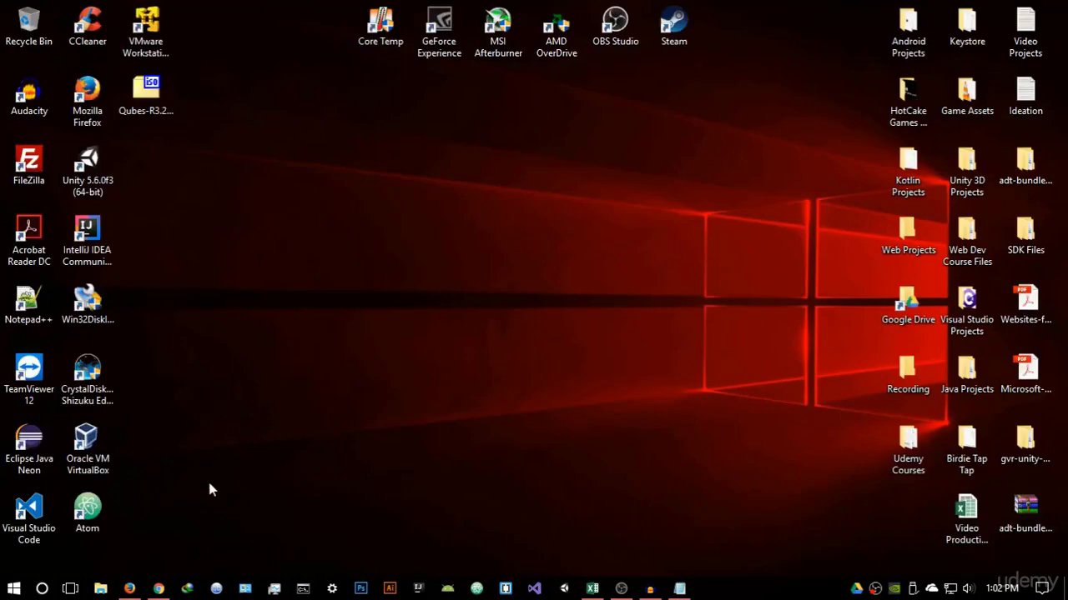
- Return to Firefox and open the Installation Guide linked on the Qubes OS download page
left_click(130, 589)
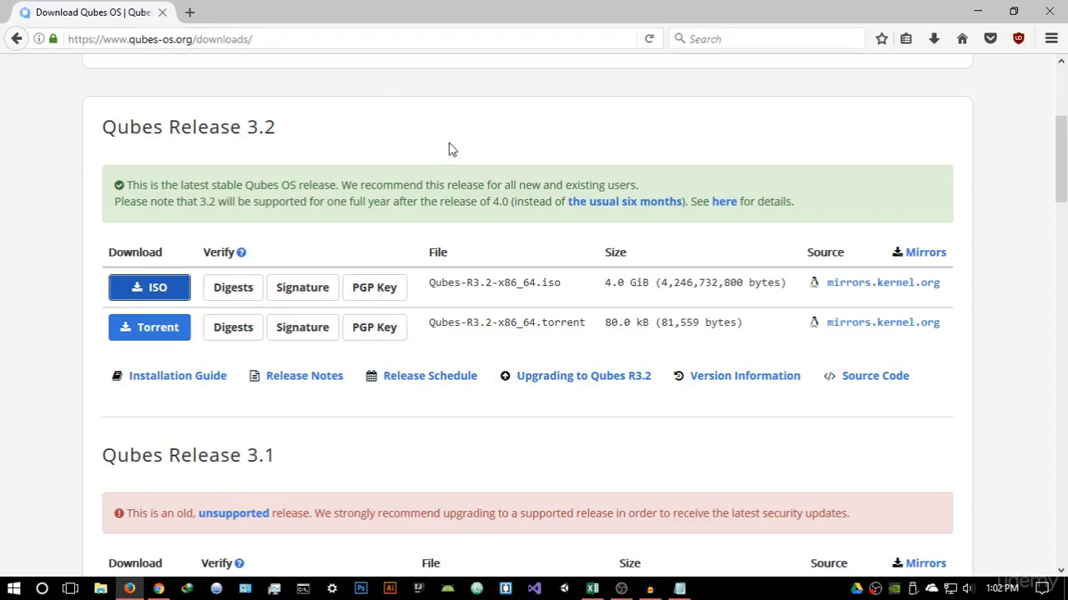
scroll(525, 169, "up", 3)
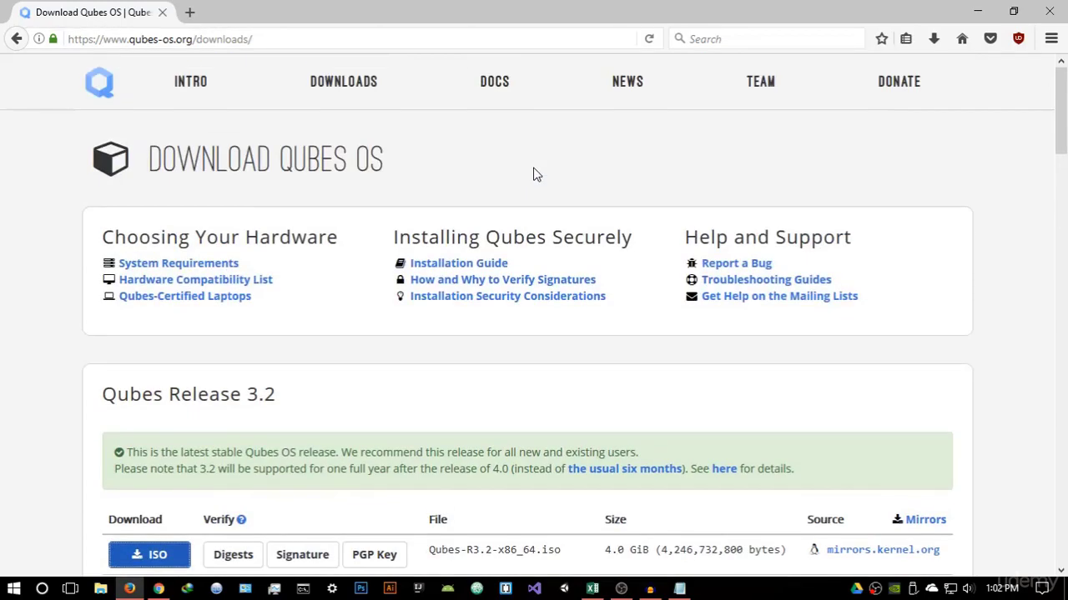
scroll(478, 196, "down", 3)
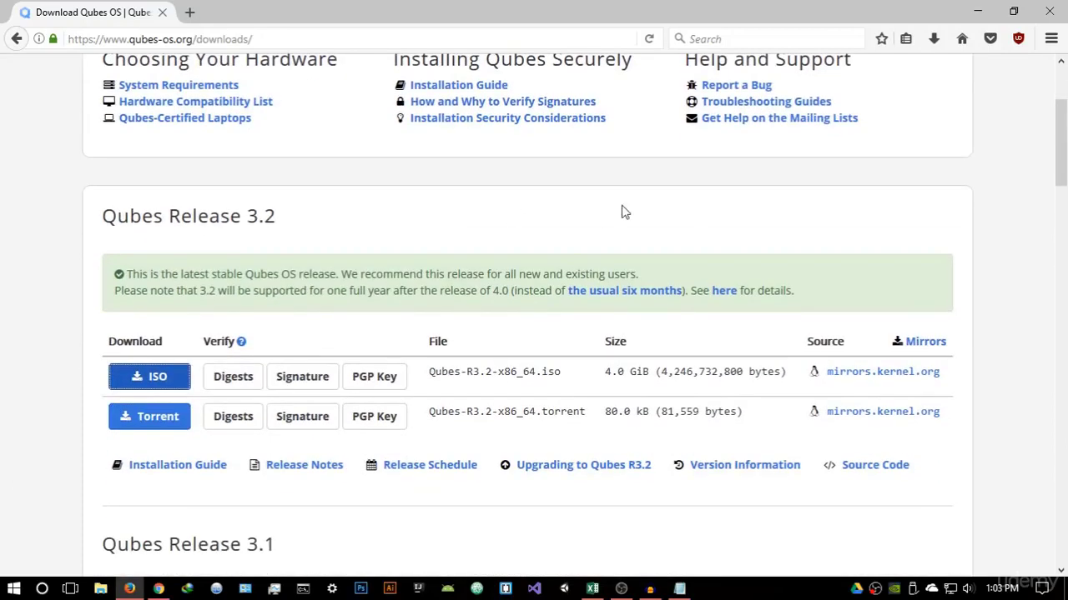
scroll(587, 230, "up", 3)
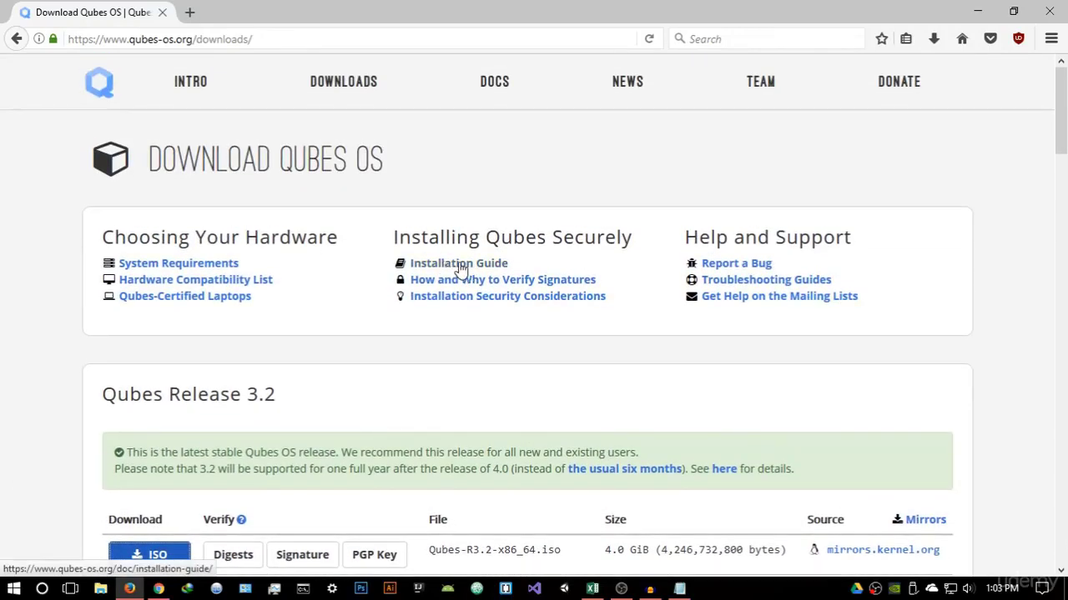
left_click(459, 268)
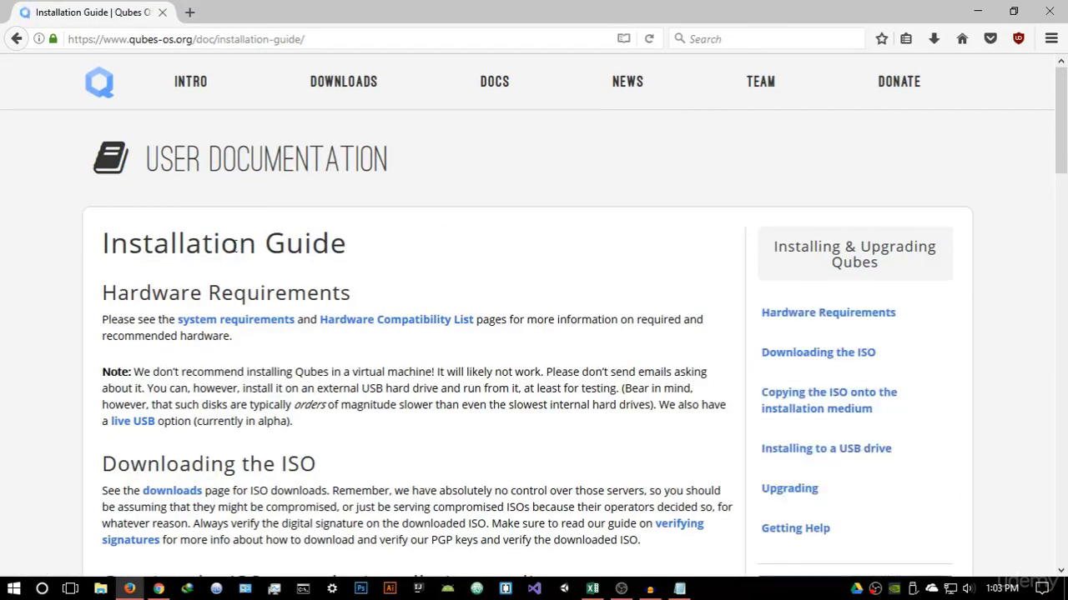
- Examine the guide's section on copying the ISO onto the installation medium, including the Rufus instructions for Windows
scroll(333, 256, "down", 5)
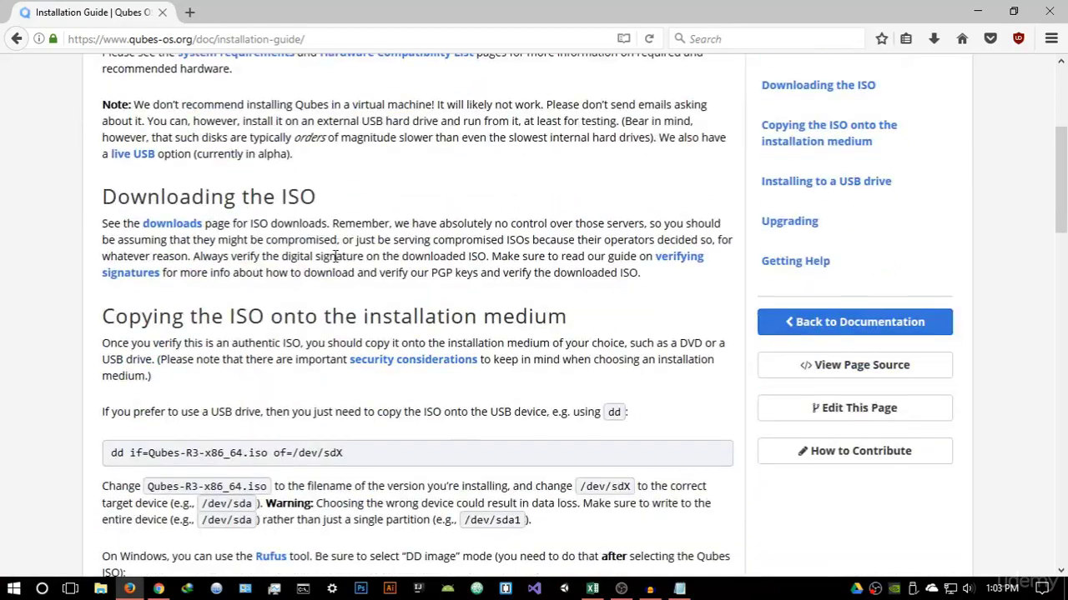
scroll(336, 258, "down", 3)
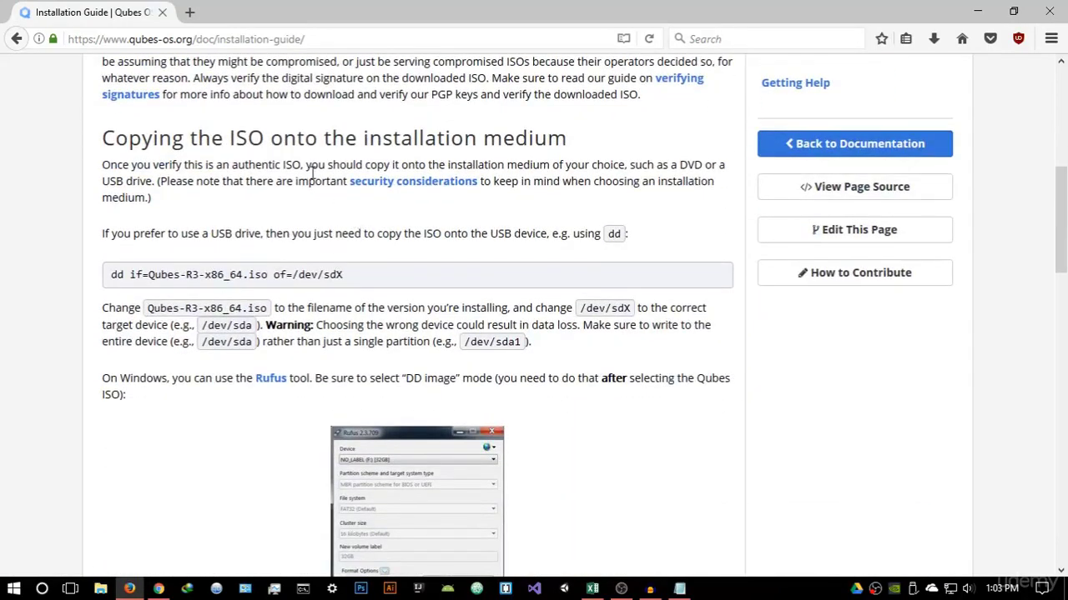
scroll(313, 175, "down", 4)
scroll(312, 186, "up", 2)
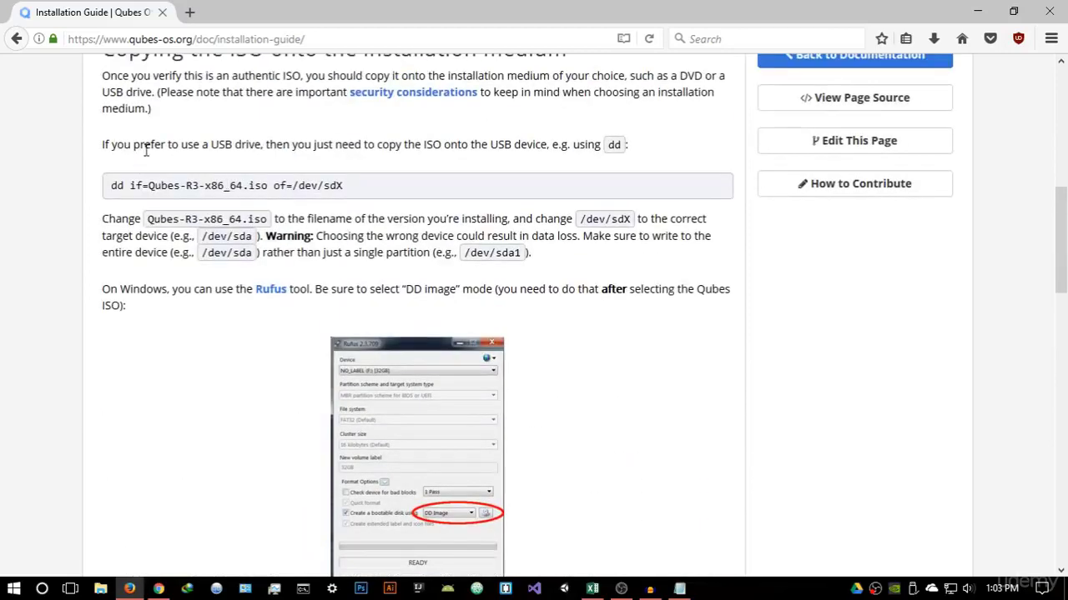
scroll(145, 150, "up", 3)
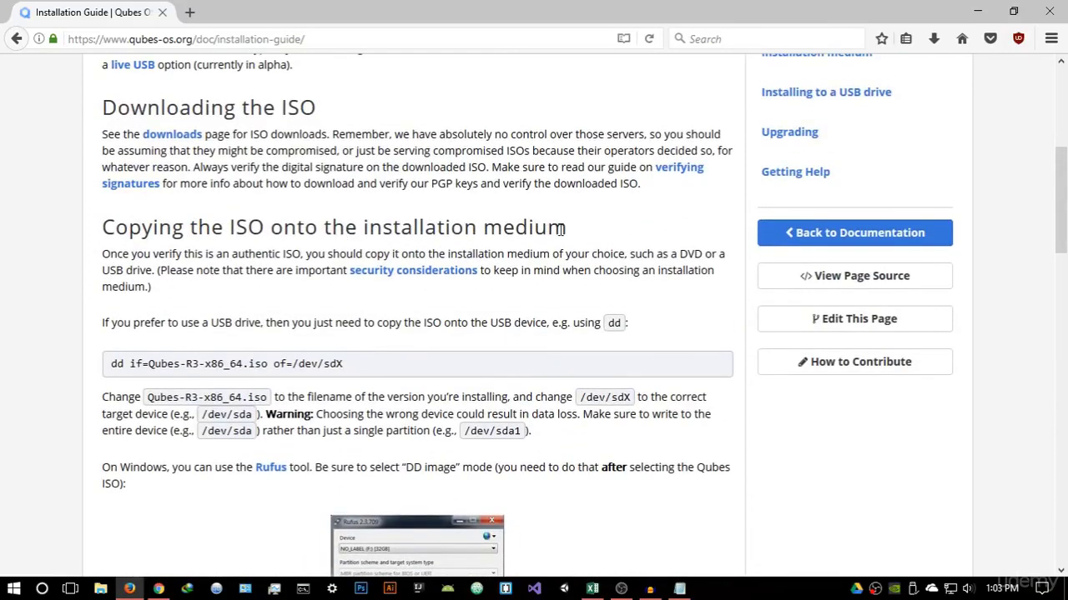
left_click_drag(578, 234, 91, 242)
left_click(113, 250)
scroll(440, 298, "down", 2)
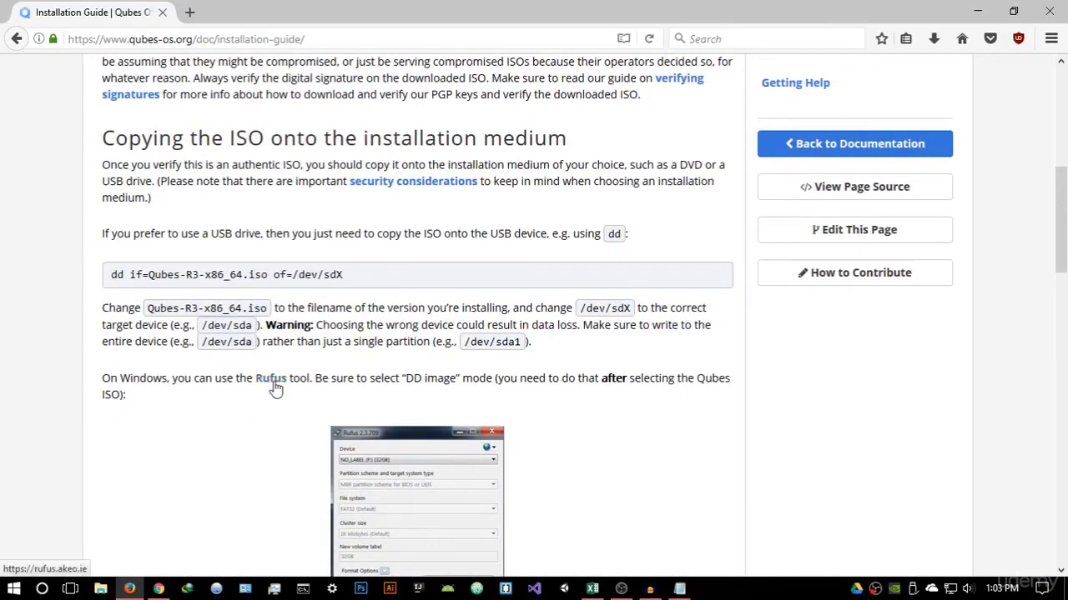
- Open the Rufus website linked in the installation guide in a new tab and switch to it
right_click(272, 385)
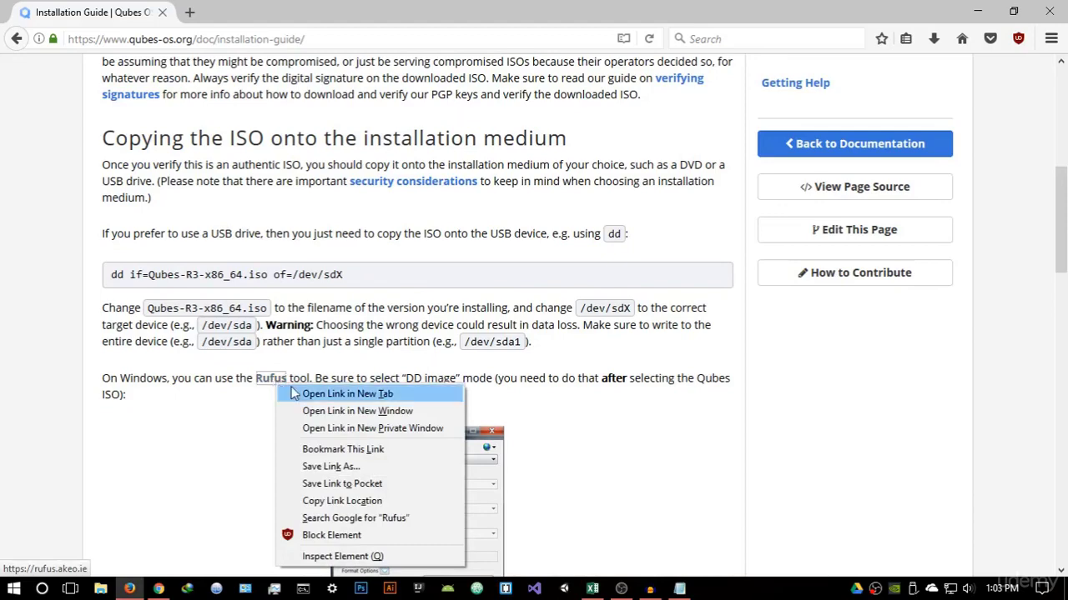
left_click(296, 395)
left_click(250, 13)
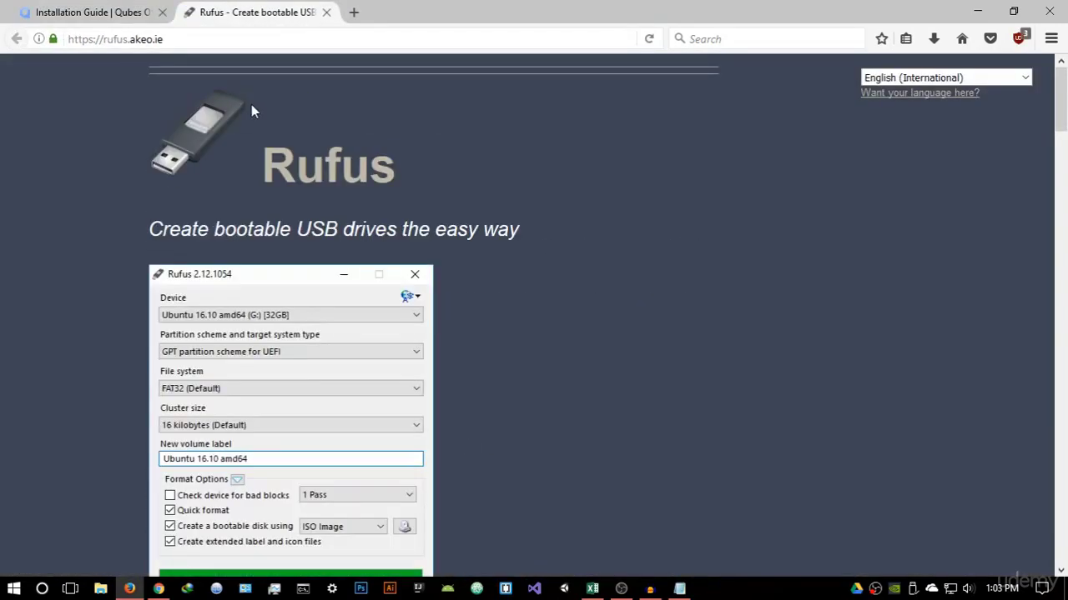
- Find the download section of the Rufus page and save the Rufus 2.15 executable
scroll(351, 222, "down", 2)
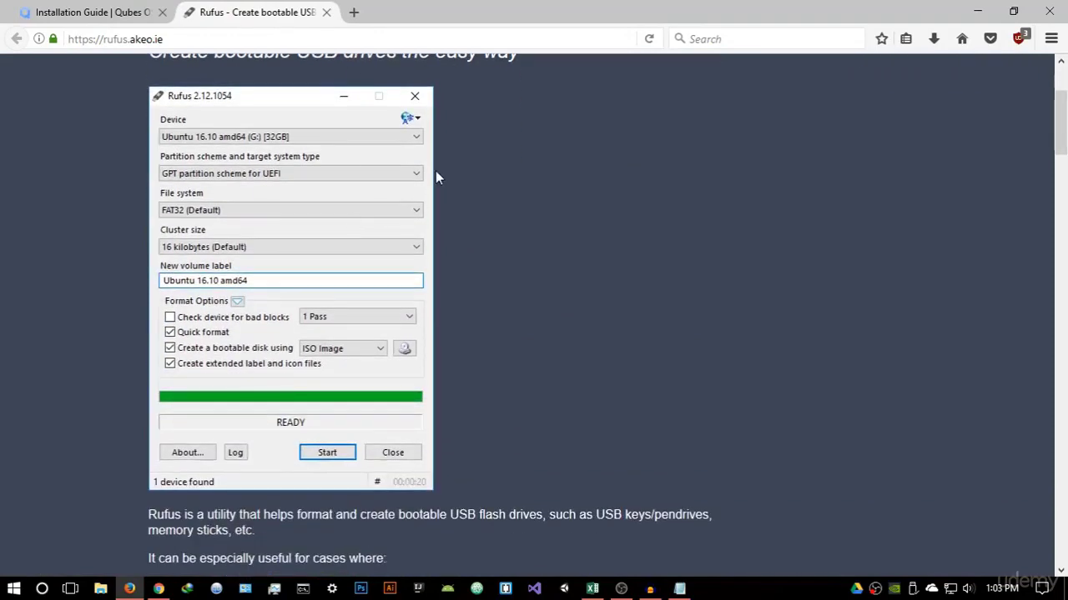
scroll(436, 170, "up", 1)
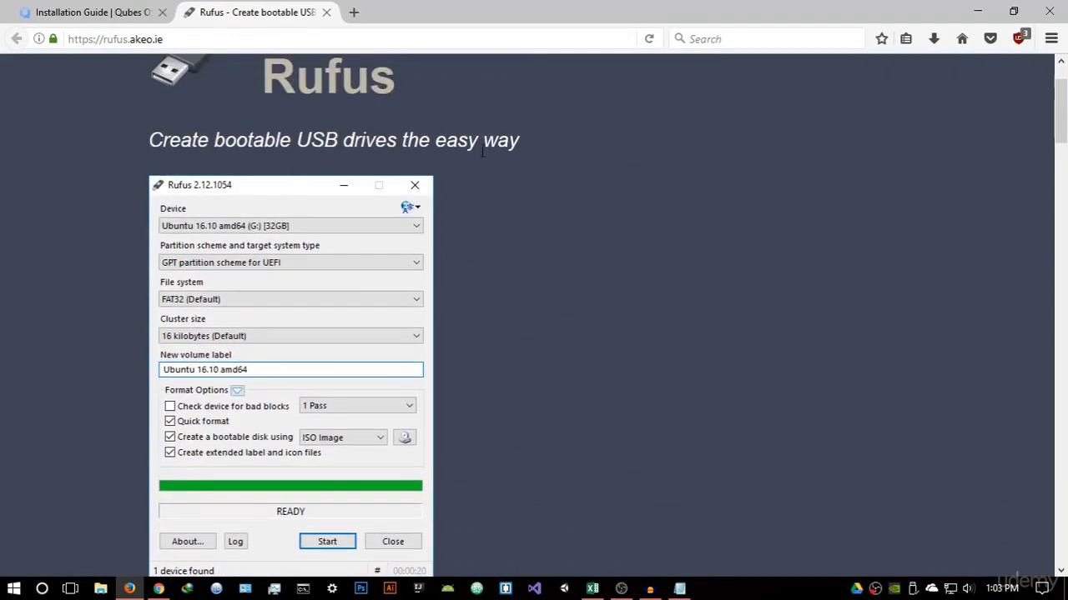
scroll(481, 175, "down", 4)
scroll(435, 225, "down", 4)
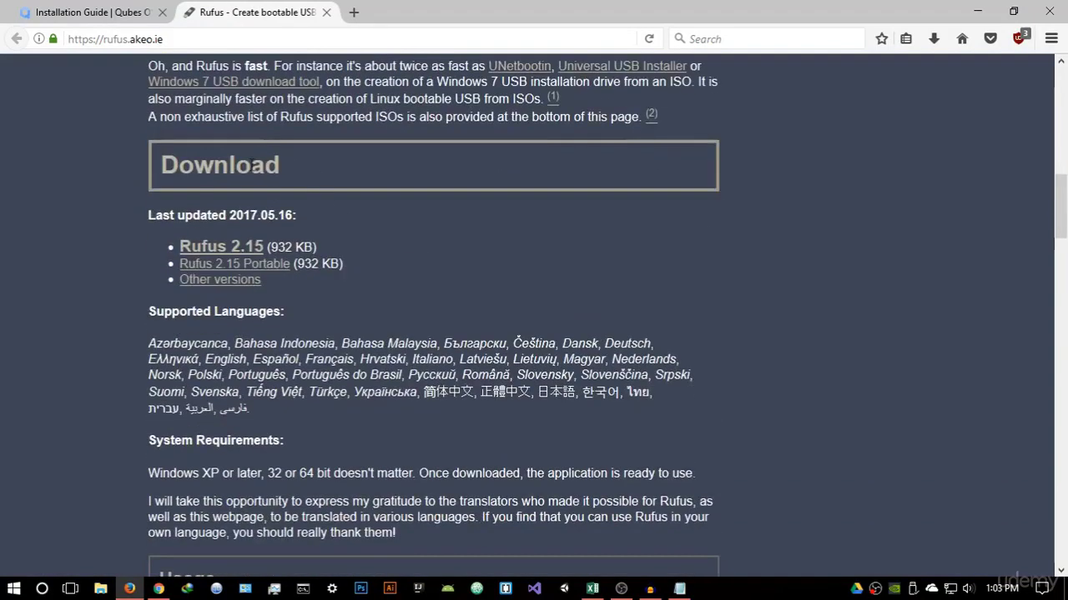
left_click(237, 249)
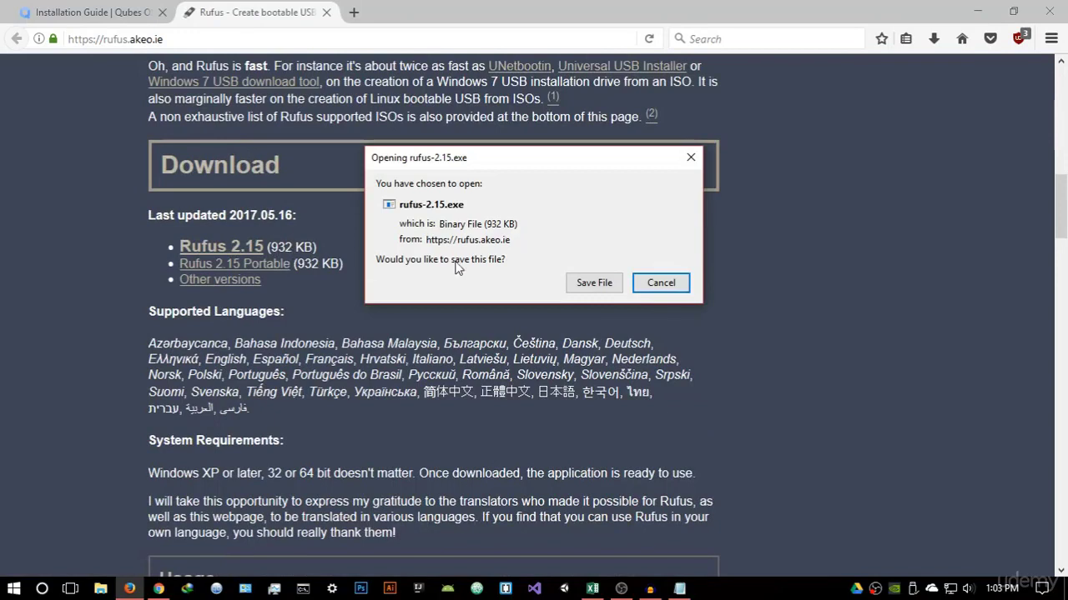
left_click(580, 283)
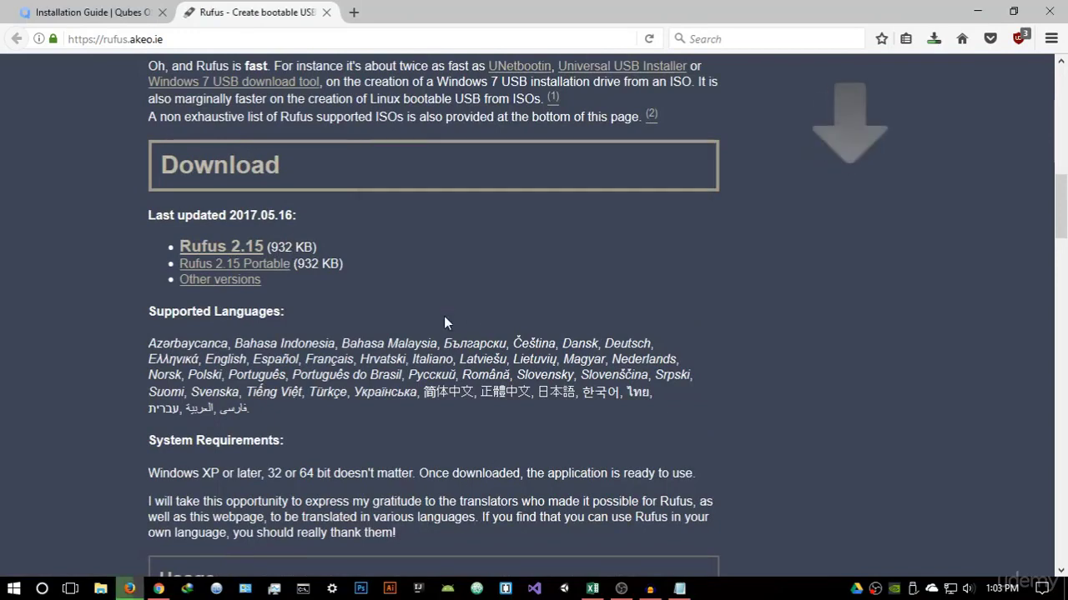
- Run the downloaded rufus-2.15.exe, decline online update checks, and minimize the browser to bring Rufus into view
left_click(933, 42)
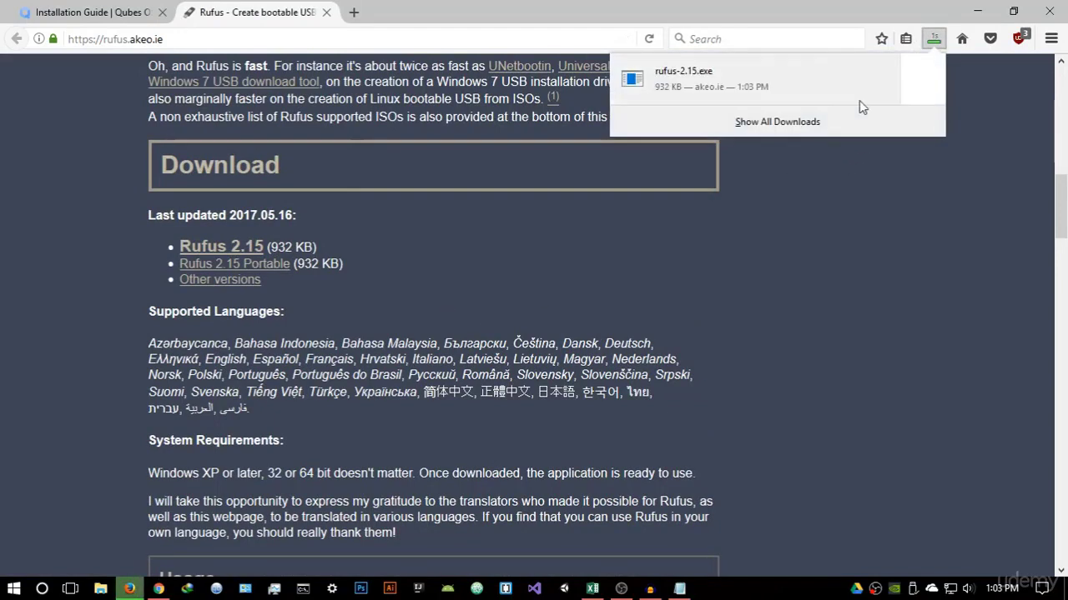
left_click(817, 91)
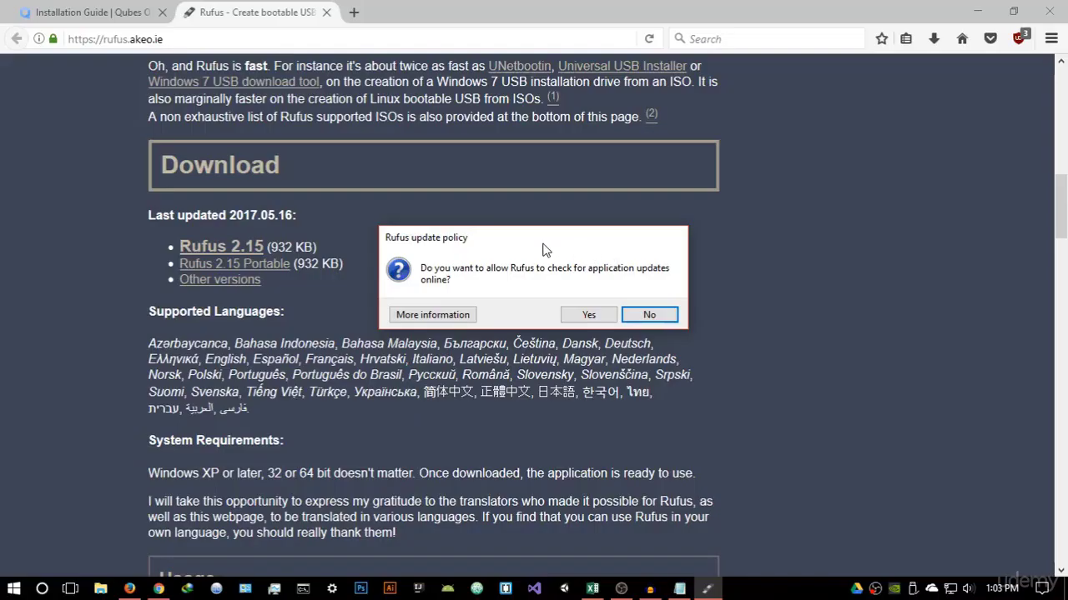
left_click_drag(543, 250, 567, 205)
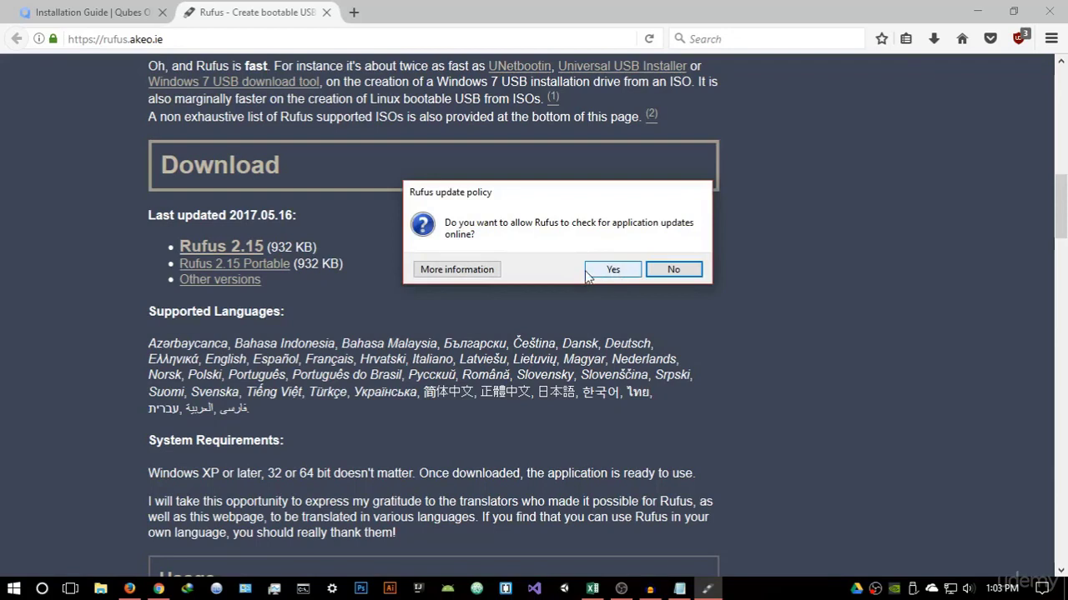
left_click(658, 270)
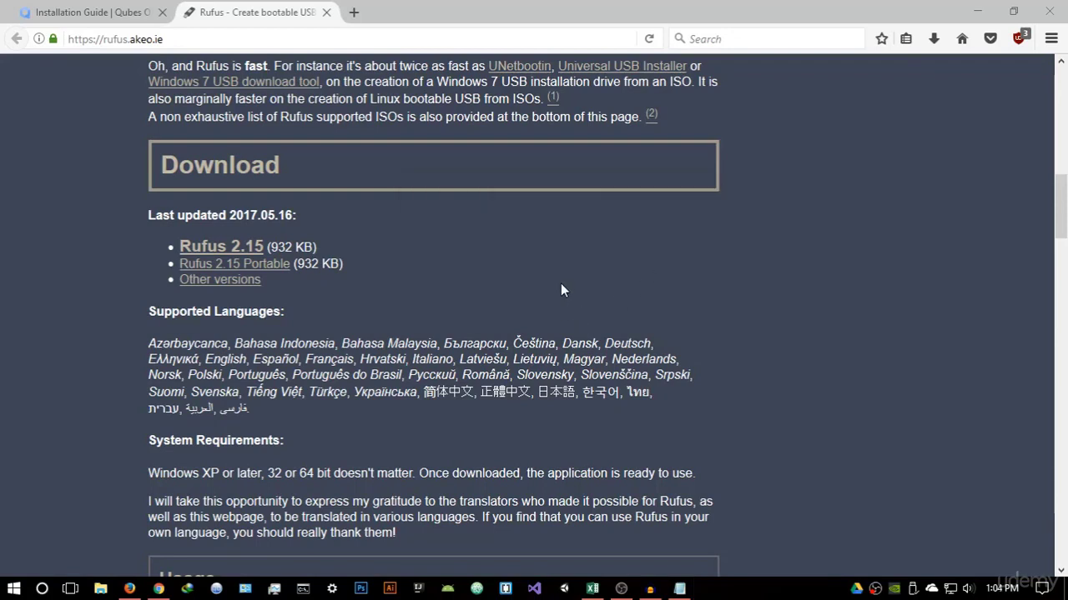
left_click(977, 11)
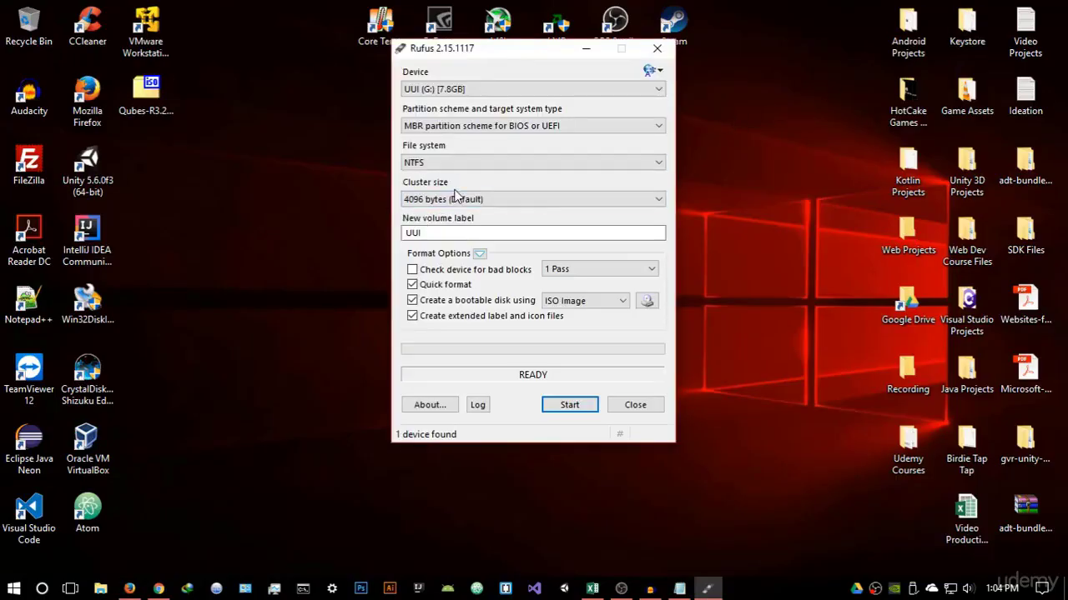
left_click_drag(496, 49, 528, 84)
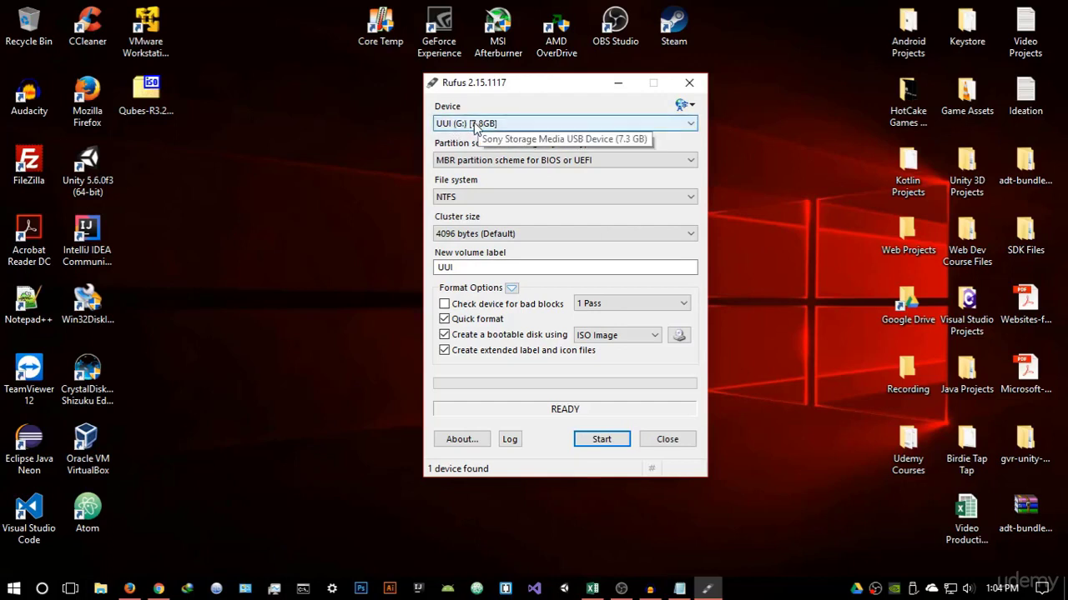
- Select the UUI (G:) USB device in Rufus, with FAT32 as file system and a 4096-byte cluster size
left_click(499, 126)
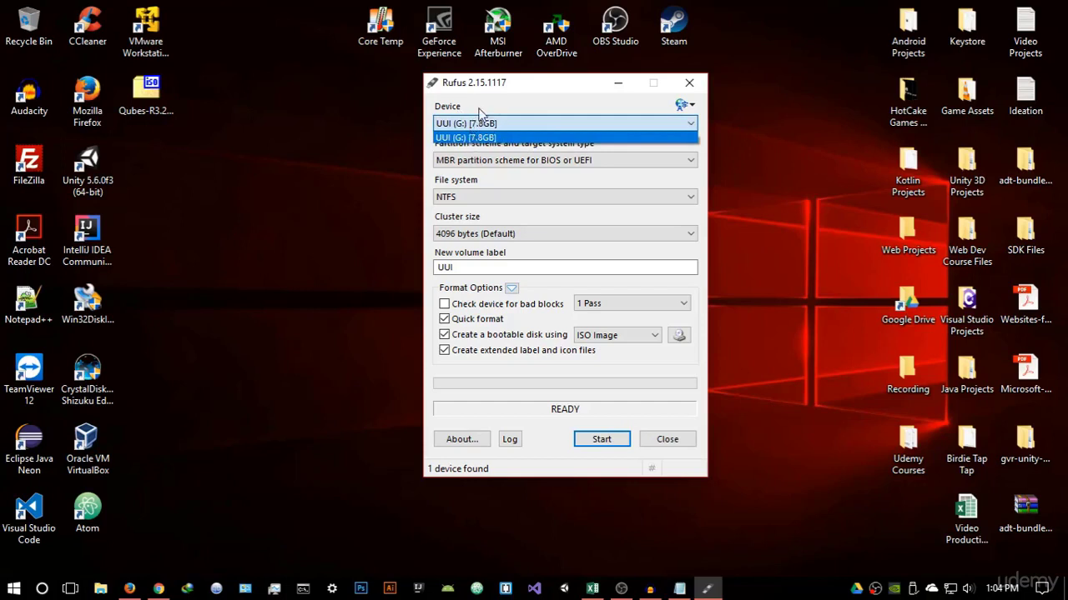
left_click(477, 137)
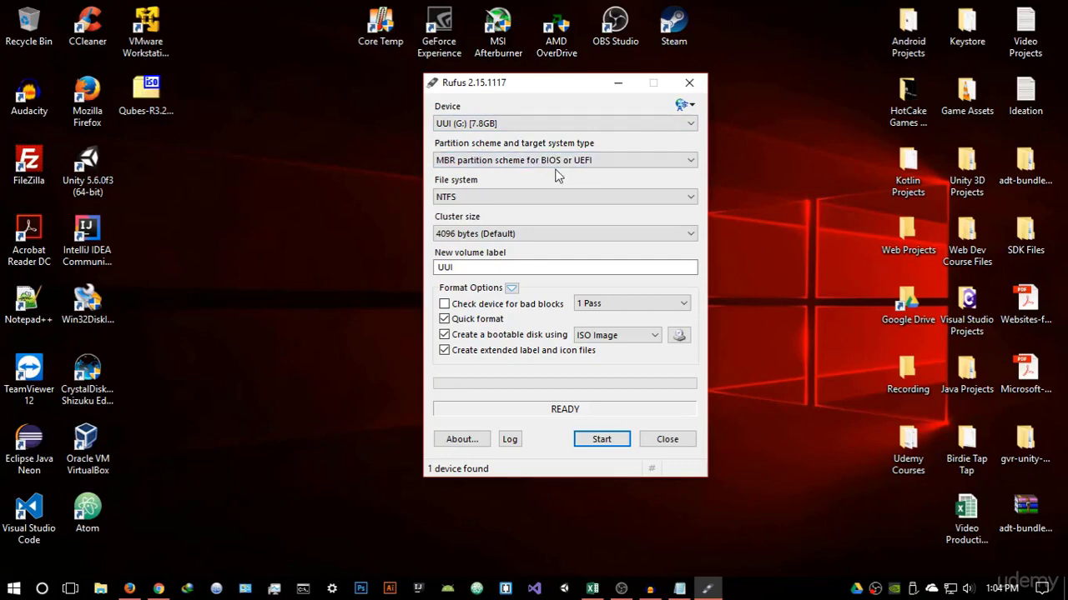
left_click(512, 200)
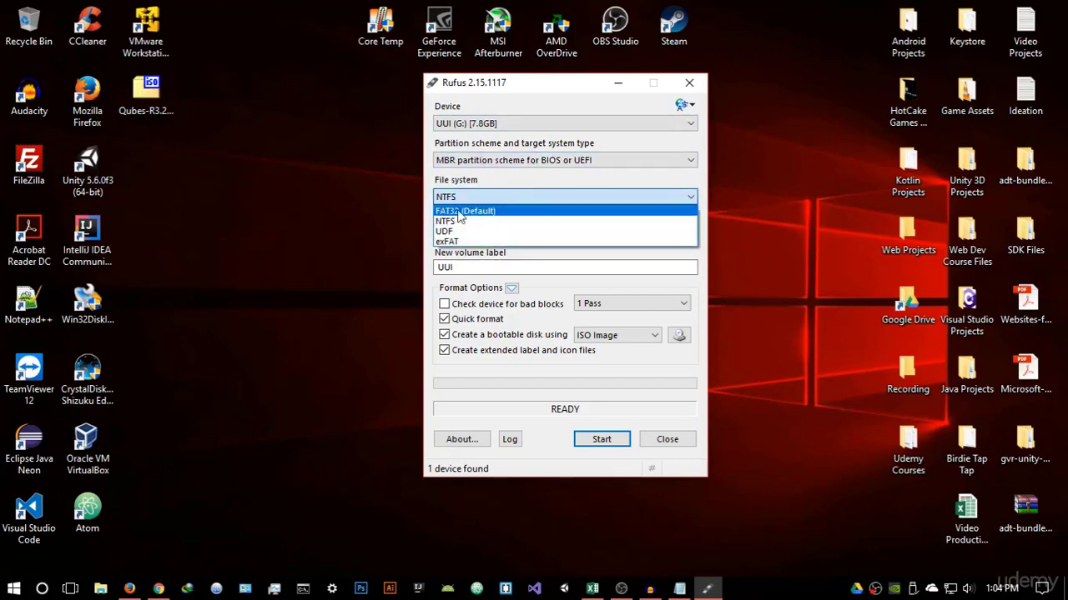
left_click(474, 212)
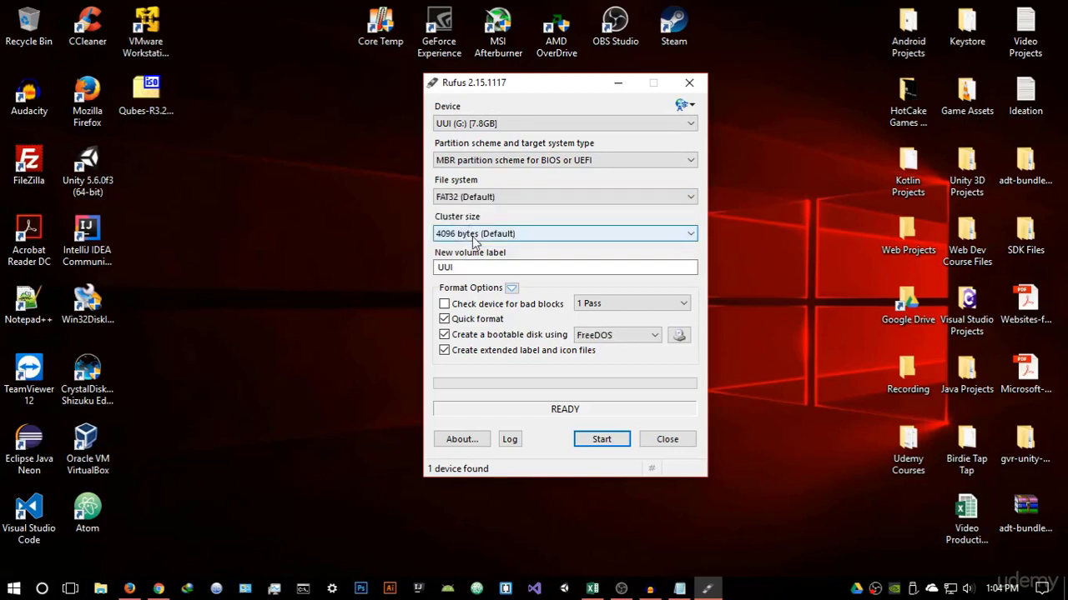
left_click(473, 235)
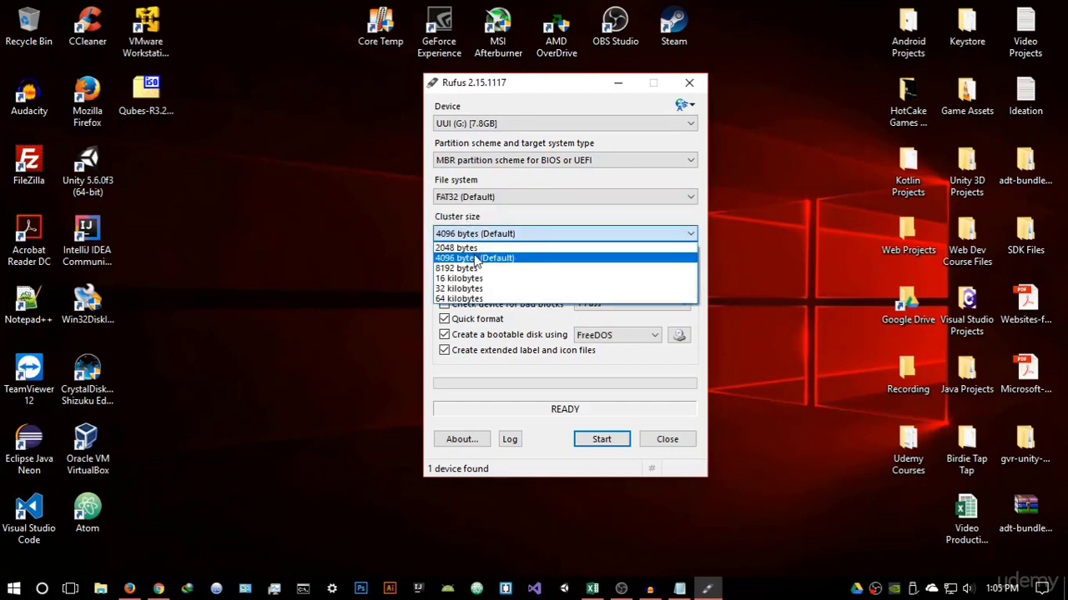
left_click(476, 259)
- Replace the new volume label with Qubes
left_click(491, 266)
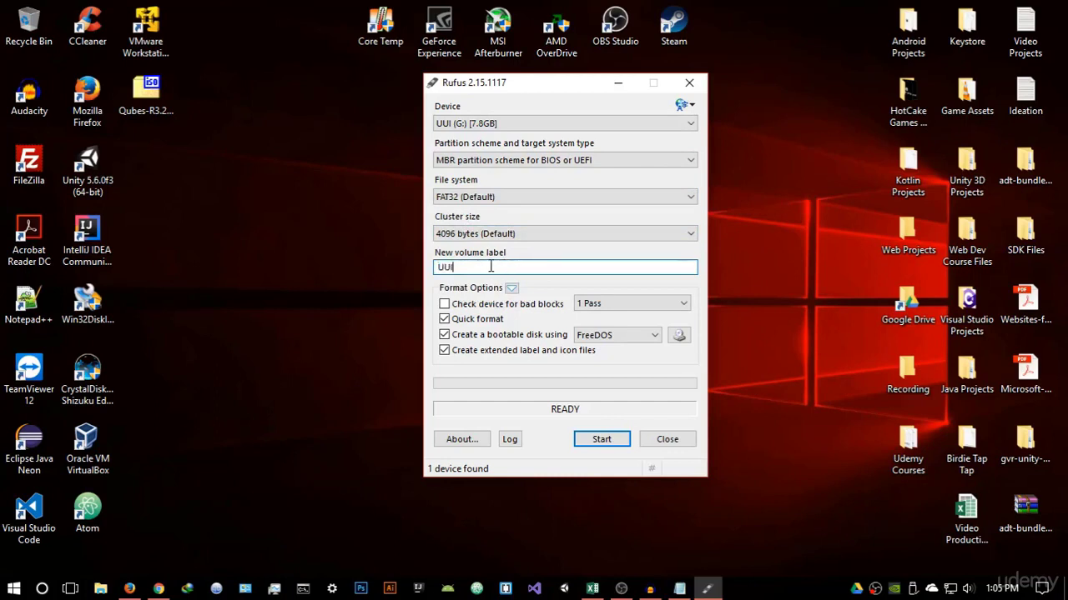
double_click(492, 266)
key("BackSpace")
- Set the bootable disk source to ISO Image, load Qubes-R3.2-x86_64 from the Desktop, and close Rufus without starting the write
left_click(650, 335)
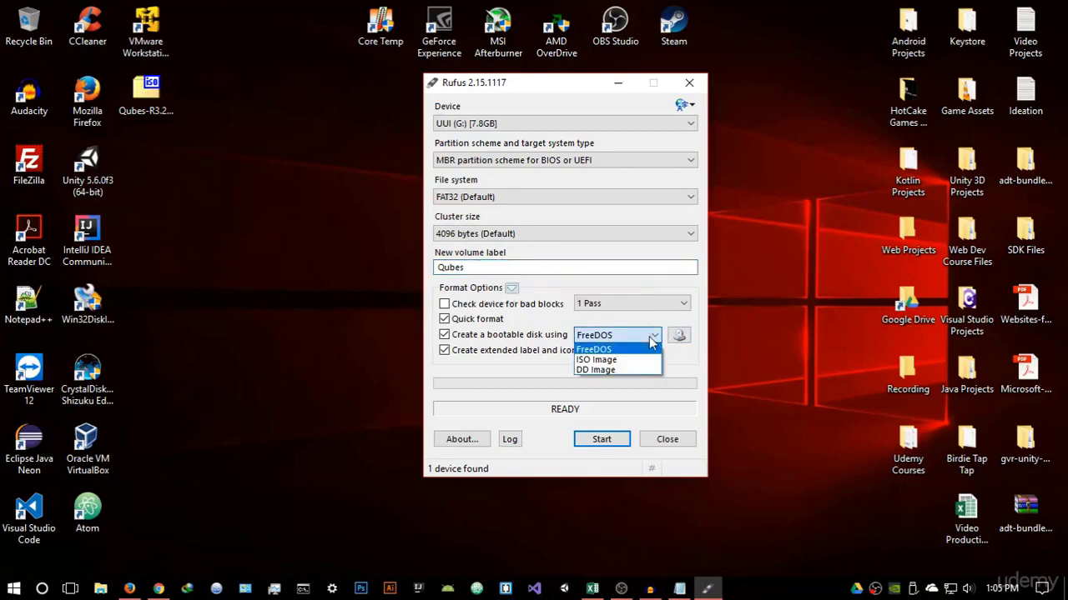
left_click(594, 361)
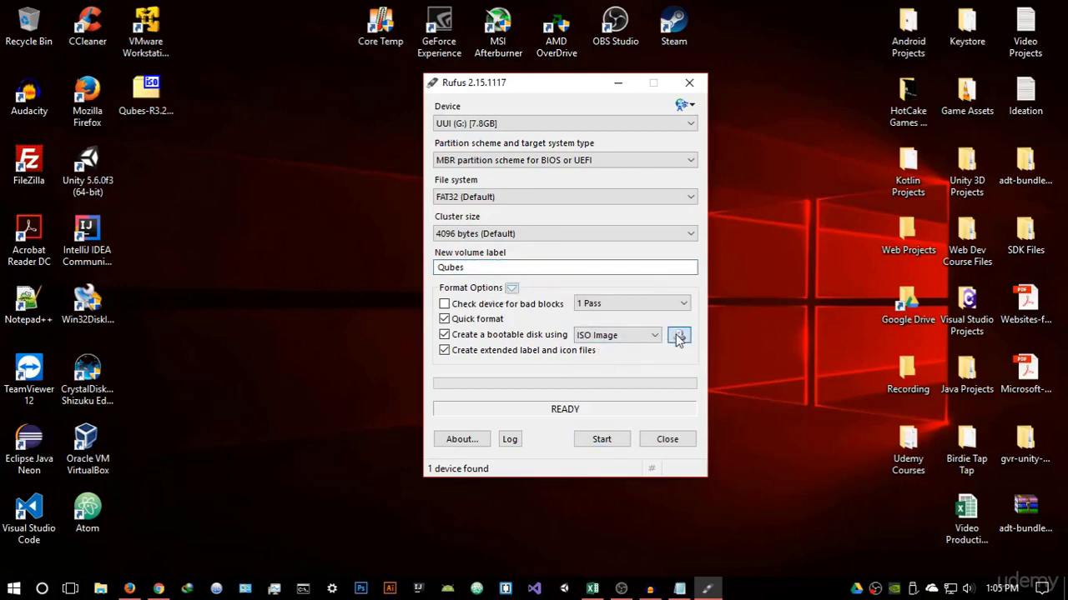
left_click(678, 335)
left_click(492, 206)
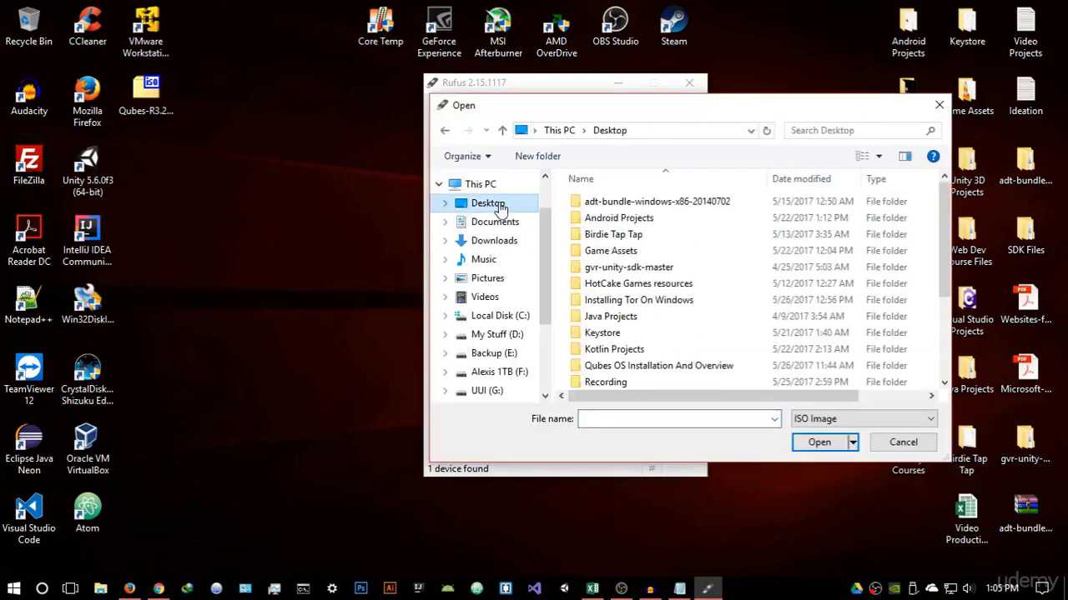
scroll(613, 263, "down", 3)
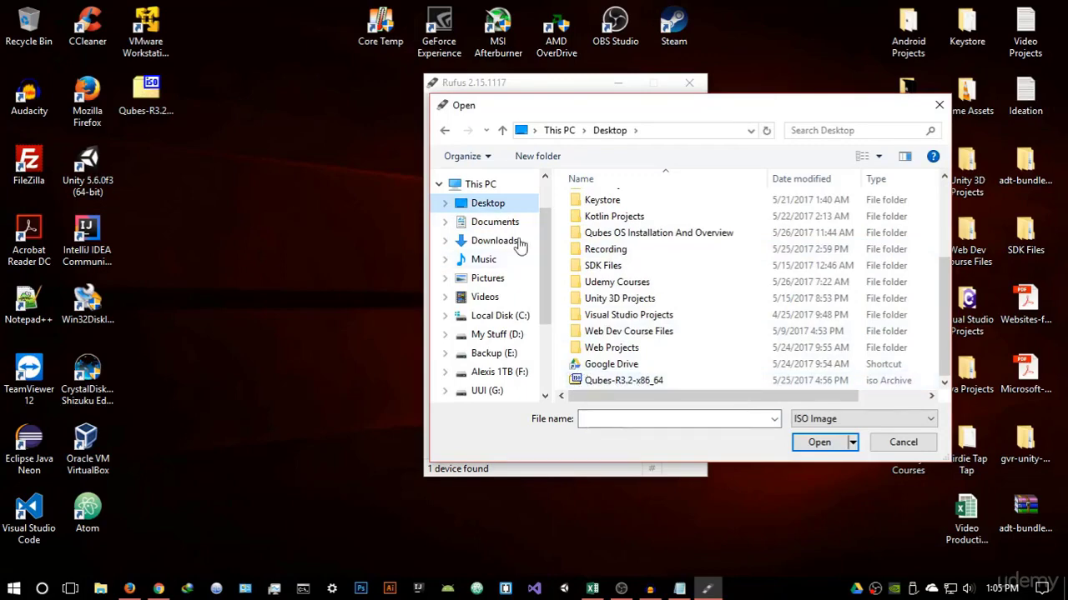
left_click(666, 380)
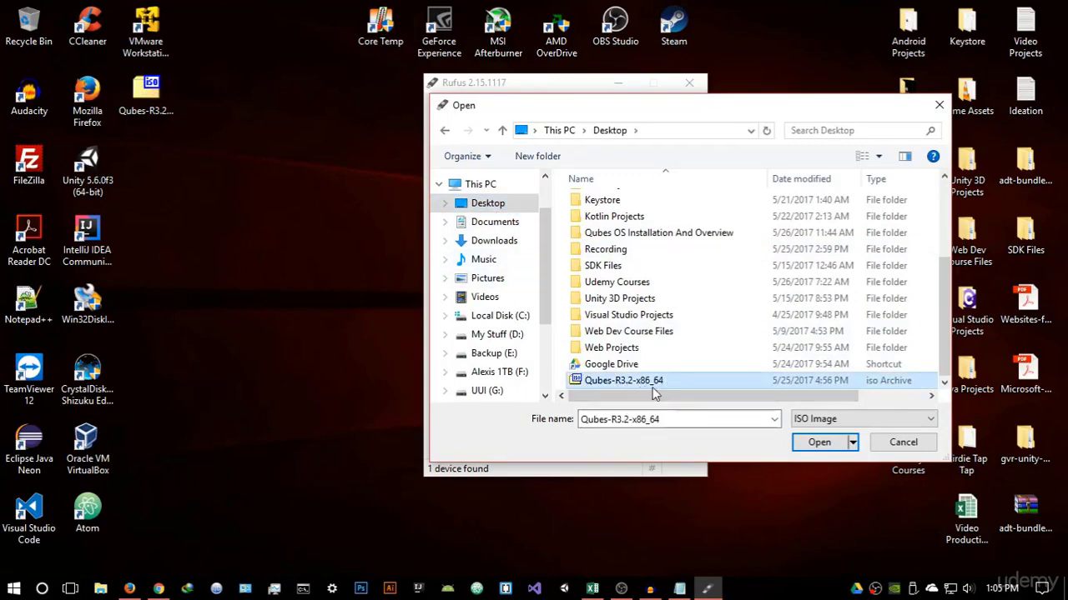
left_click(821, 449)
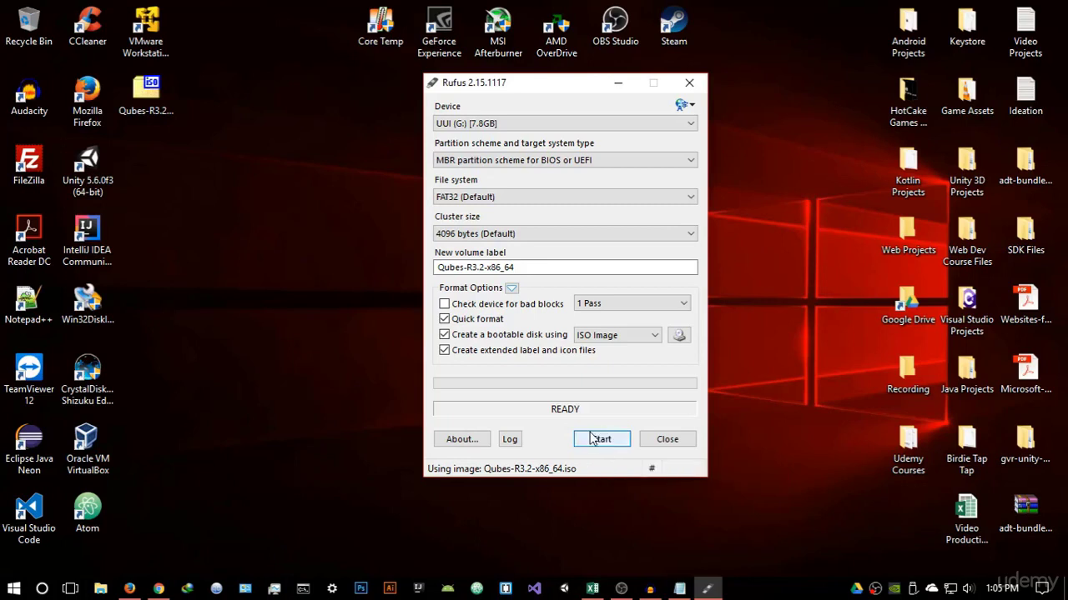
left_click(663, 440)
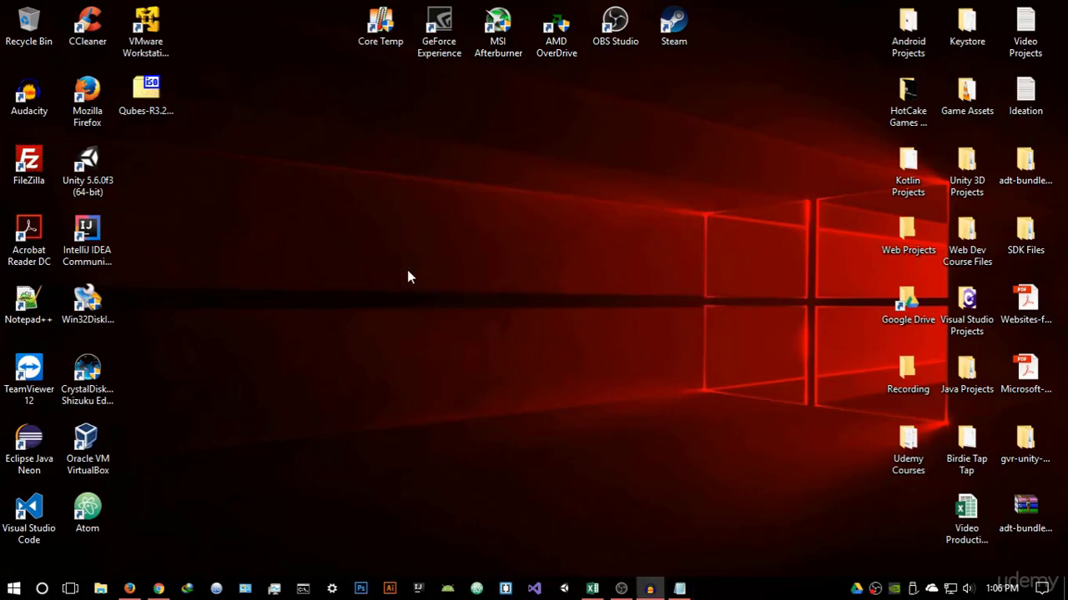
- Search the web for "vmware" in a new Firefox tab and open the Workstation Player download page on VMware's site
left_click(129, 589)
left_click(354, 13)
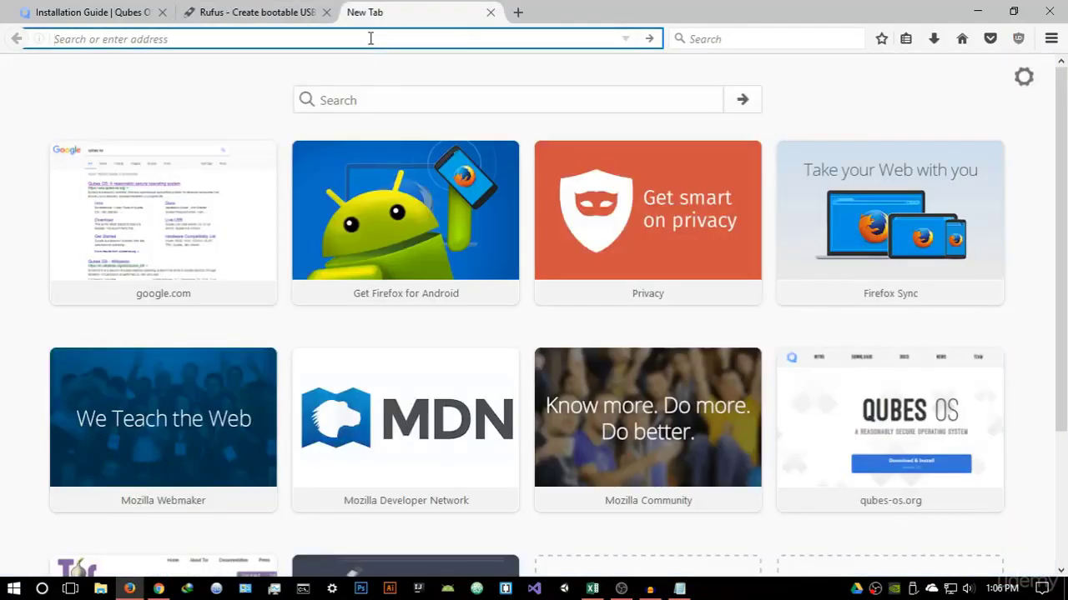
type("vmware")
key("Return")
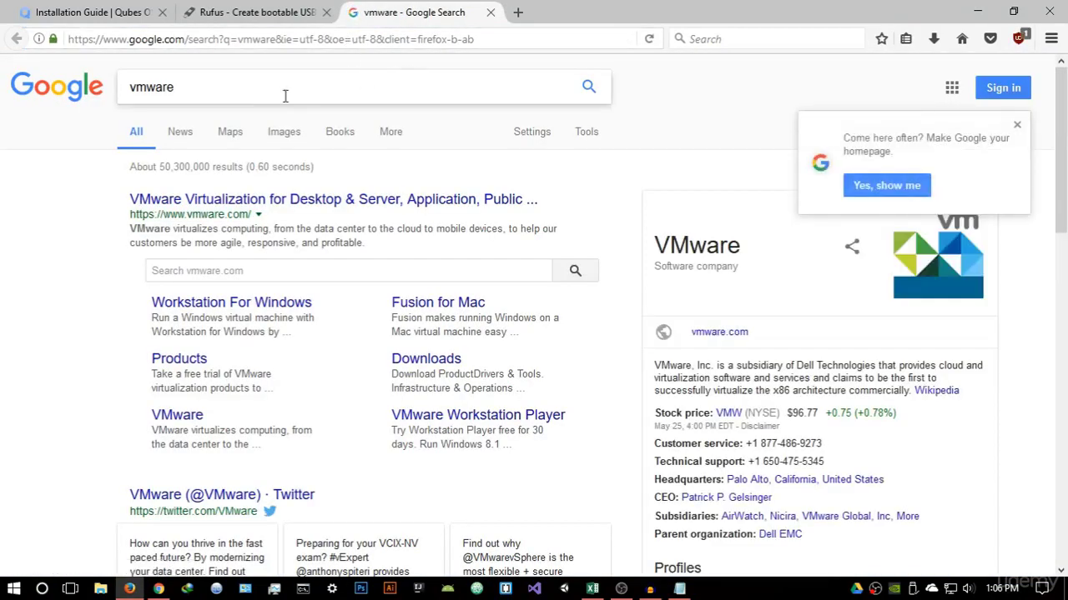
left_click(245, 202)
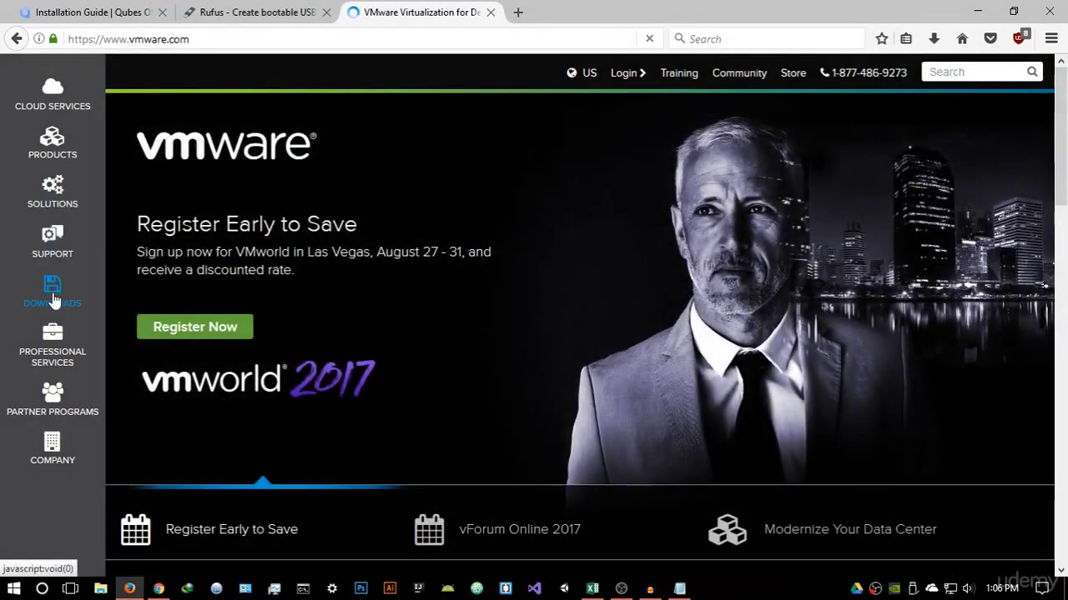
left_click(52, 293)
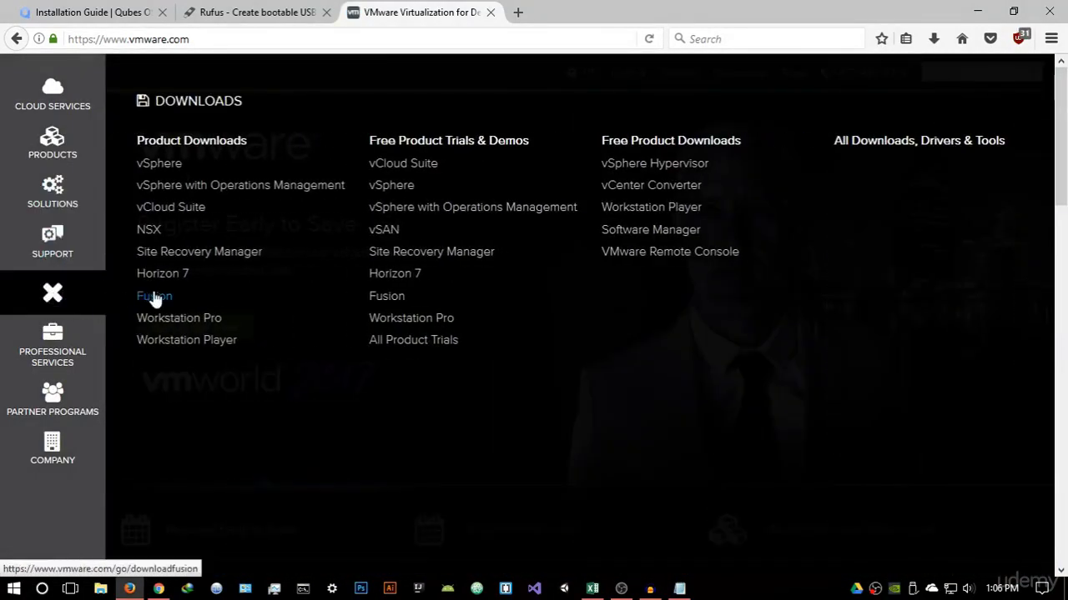
left_click(178, 349)
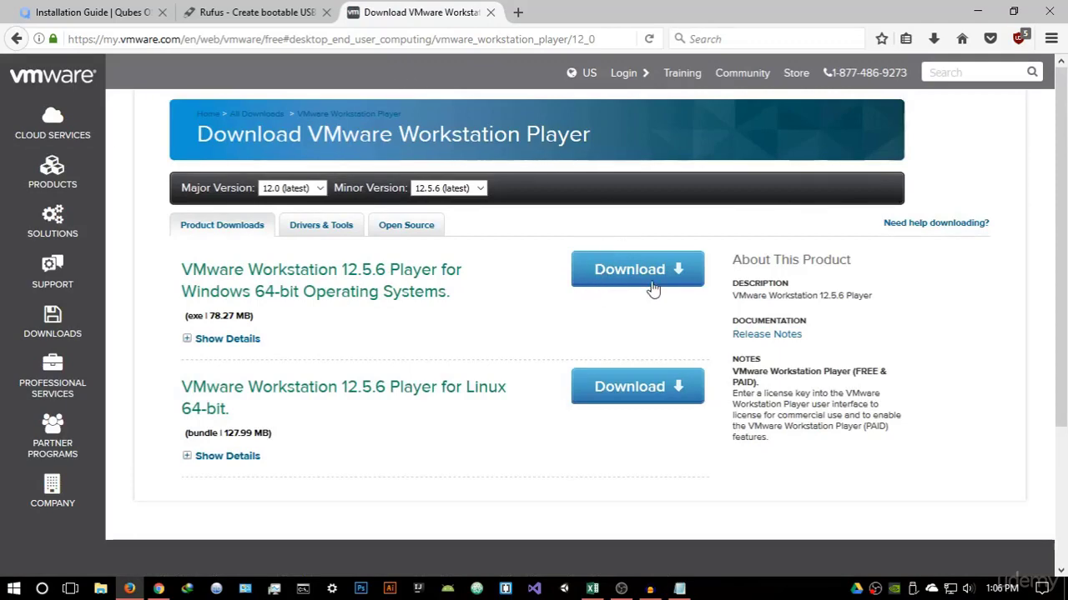
- Close the VMware page and the browser, launch VMware Workstation 12 Player from the desktop, and widen and reposition its window
left_click(491, 11)
left_click(1050, 11)
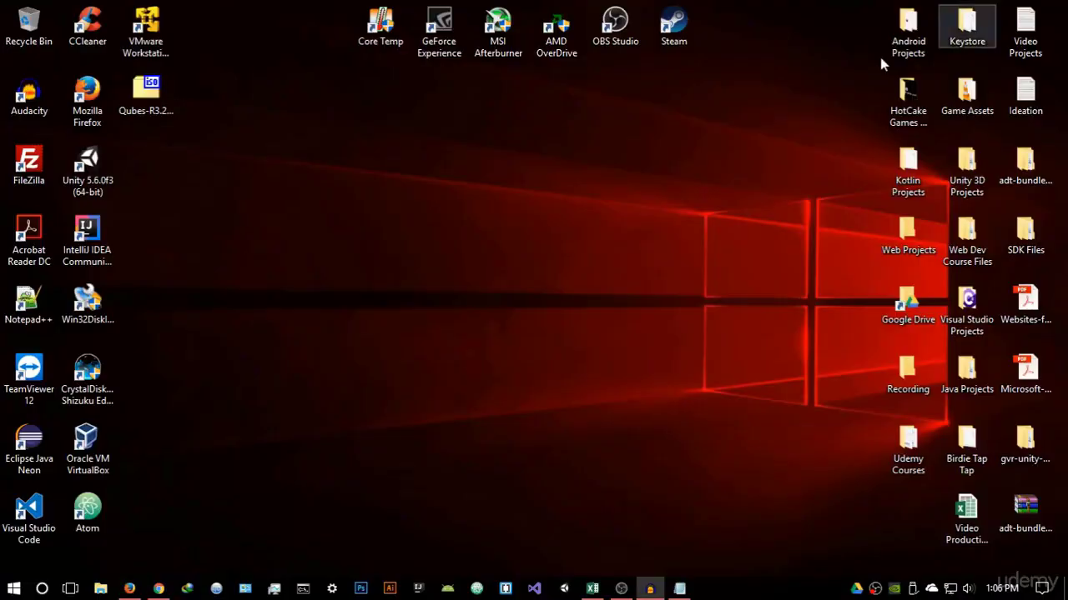
double_click(146, 37)
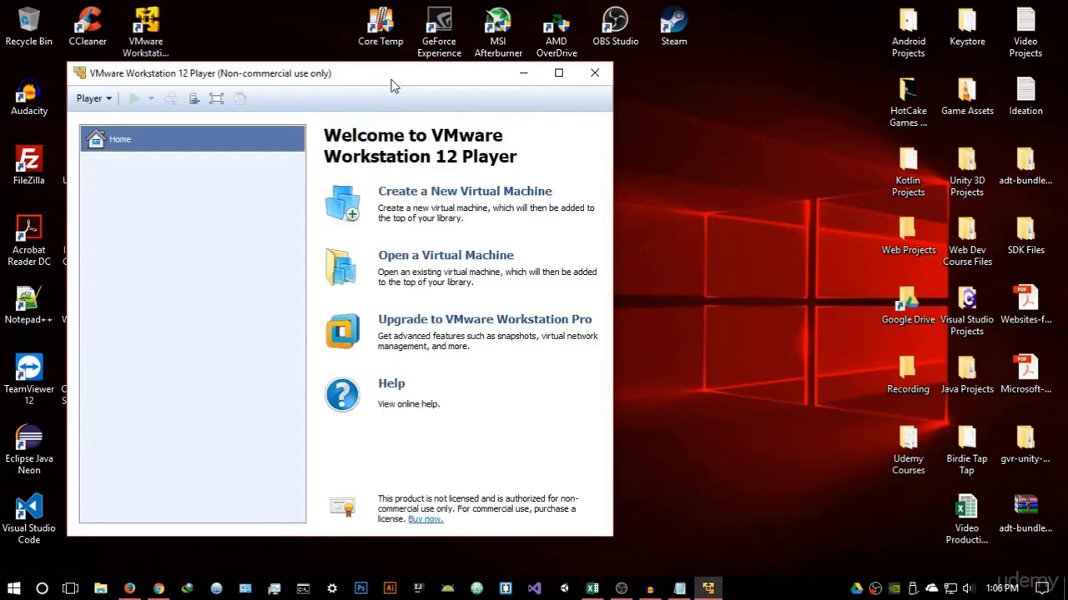
left_click_drag(394, 86, 589, 88)
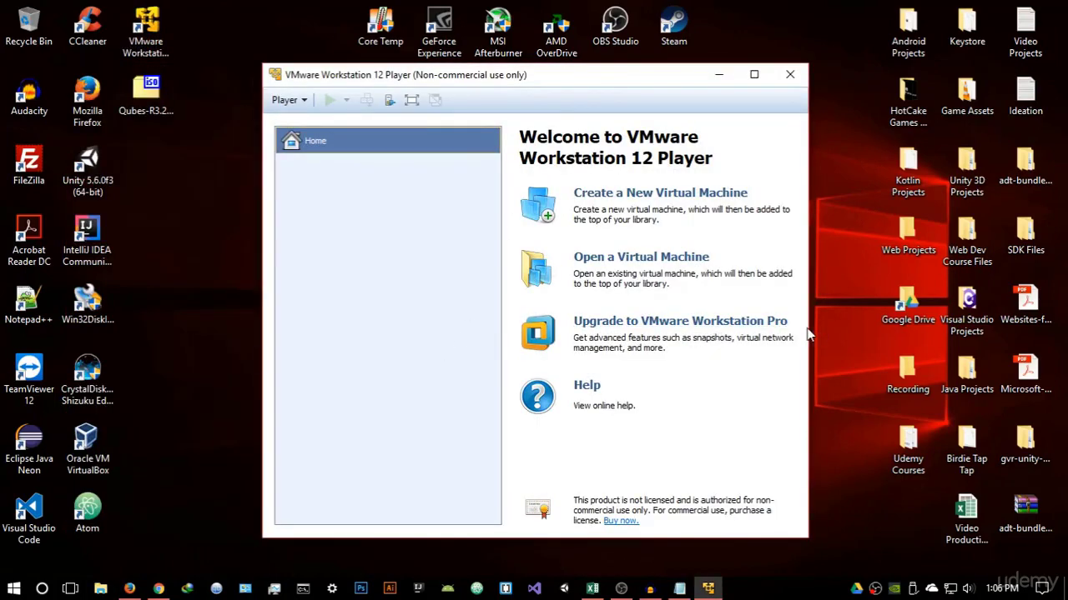
left_click_drag(807, 329, 874, 332)
left_click_drag(689, 85, 677, 67)
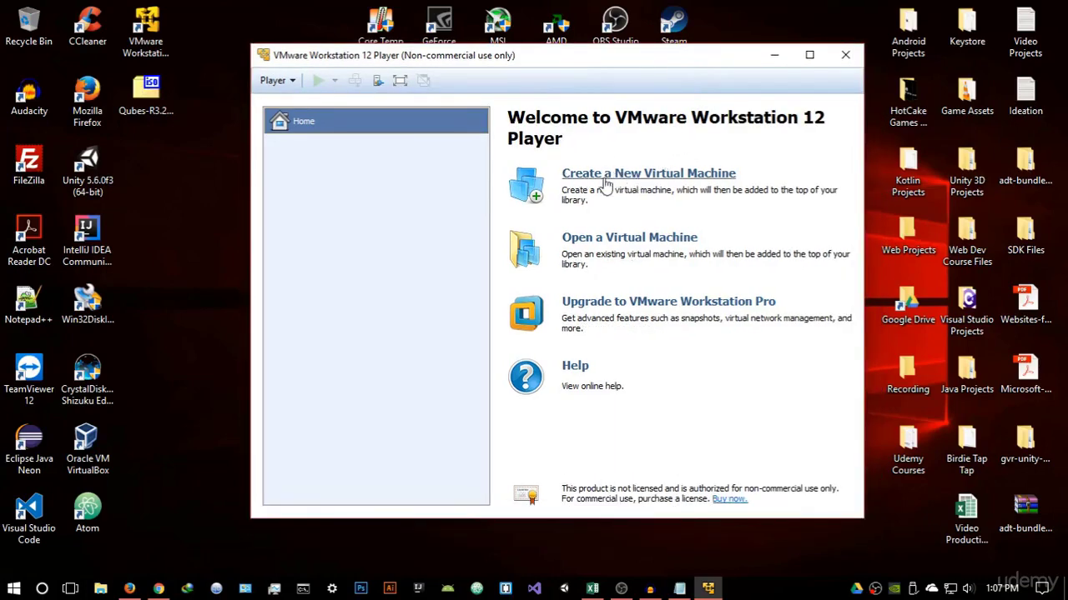
- Start a new virtual machine that installs from the Qubes-R3.2-x86_64 ISO image on the Desktop
left_click(659, 175)
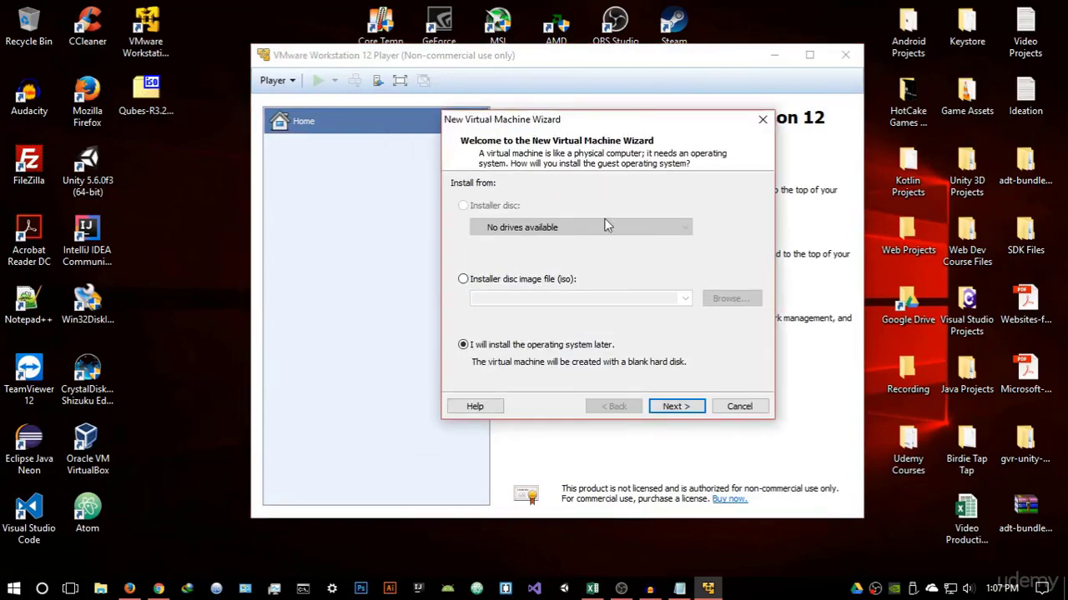
left_click(465, 280)
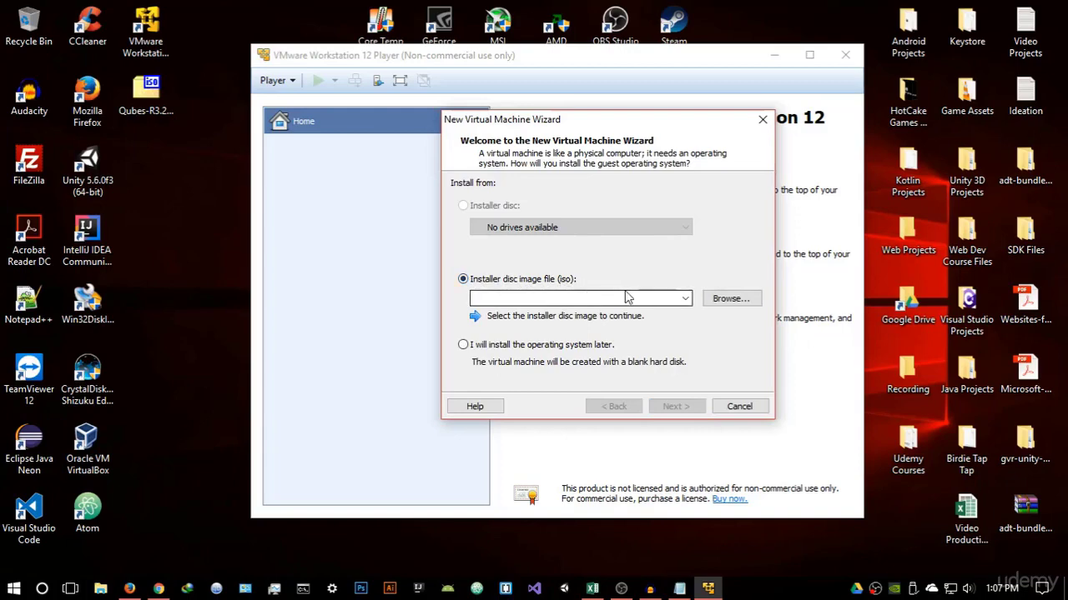
left_click(718, 299)
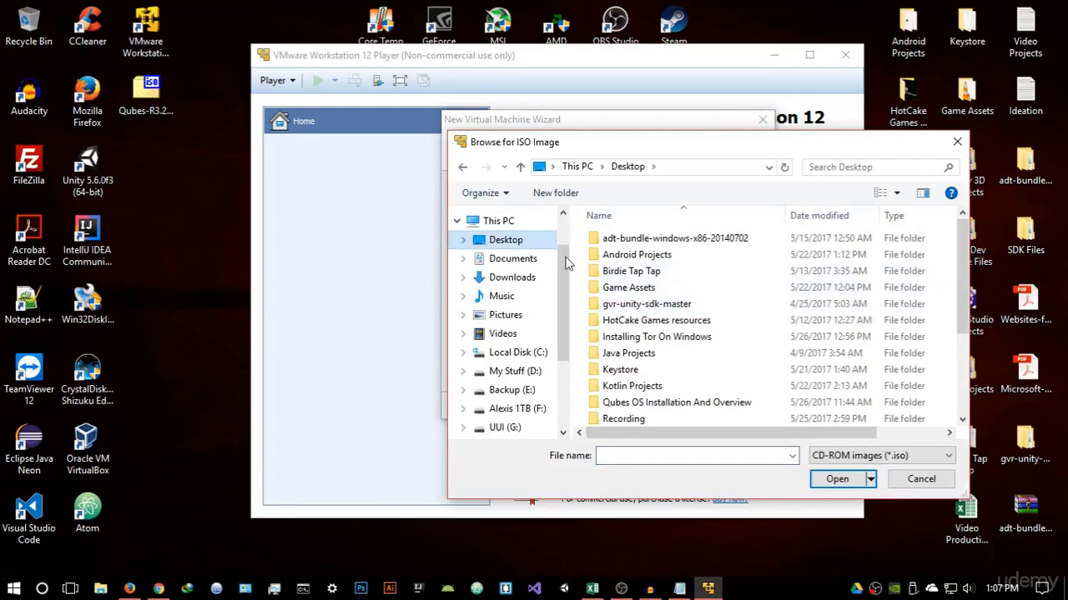
scroll(667, 296, "down", 3)
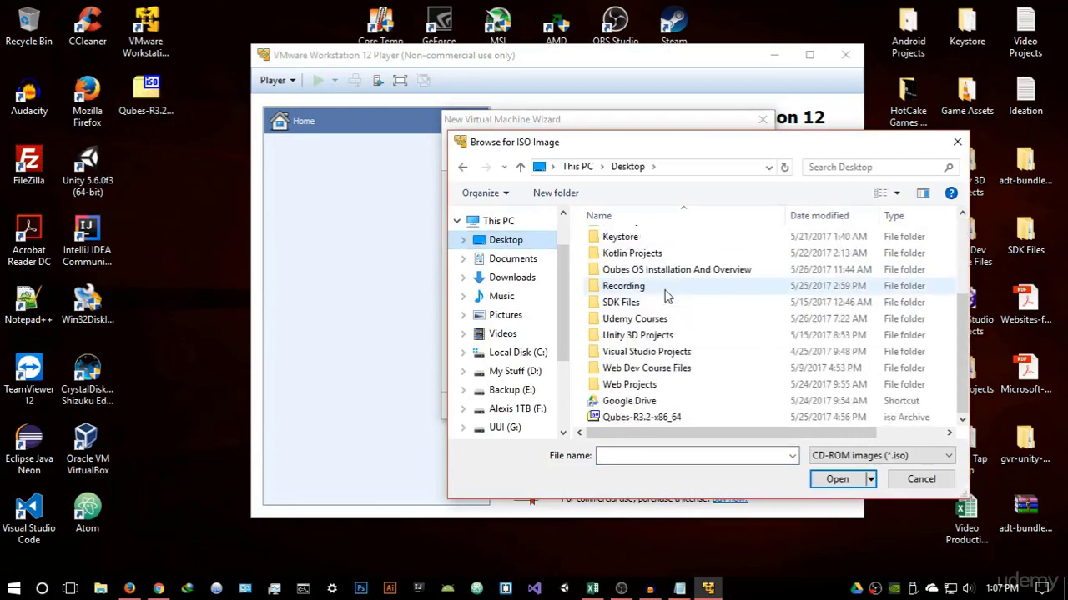
left_click(665, 417)
left_click(837, 480)
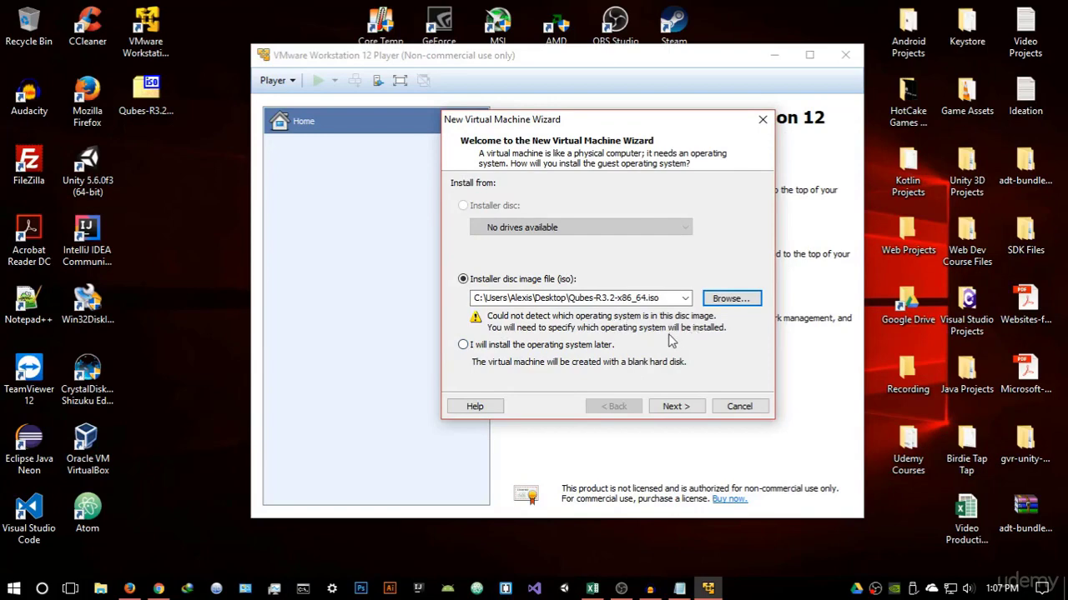
left_click(677, 409)
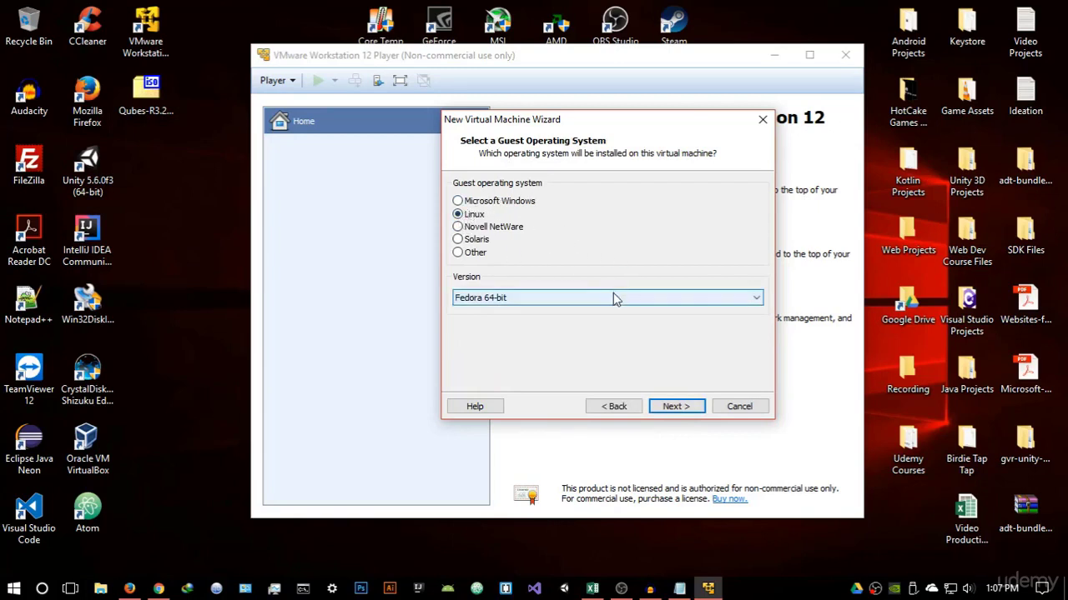
- Choose Fedora 64-bit as the Linux version of the guest operating system and continue to the naming page
left_click(463, 301)
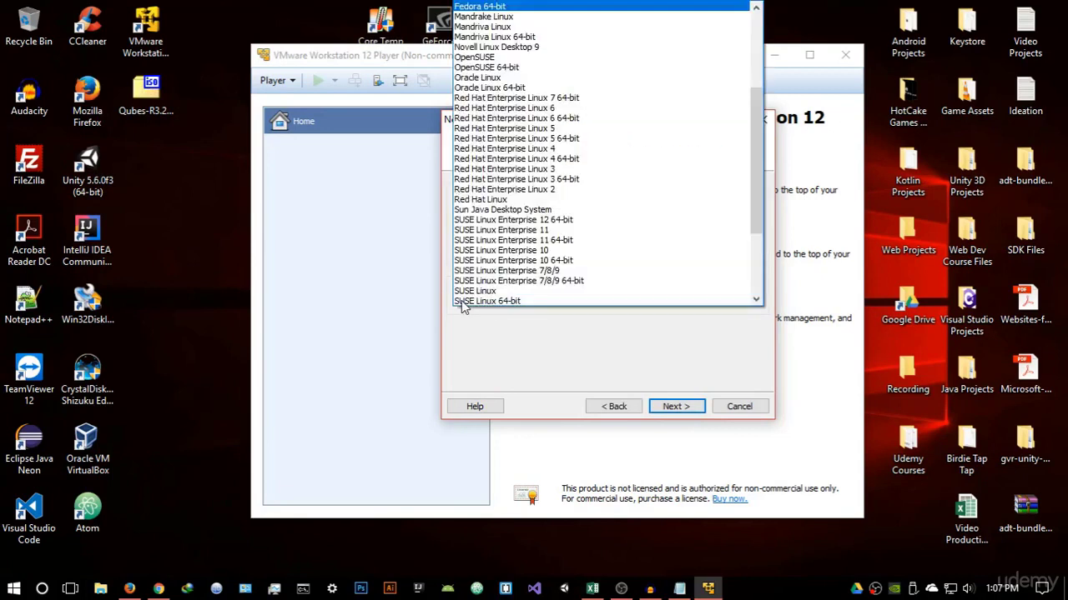
scroll(500, 13, "up", 2)
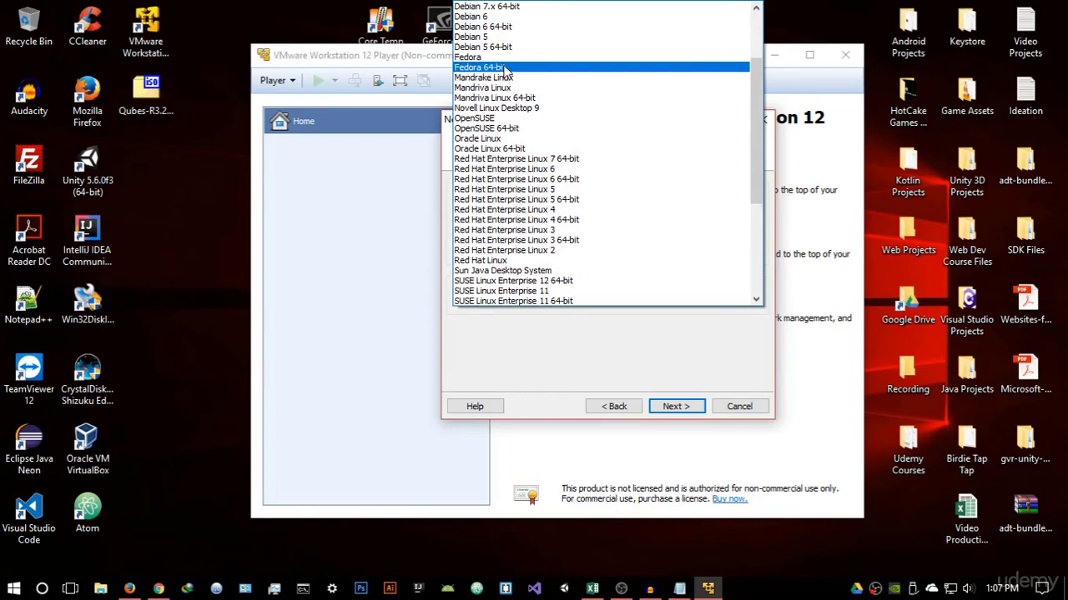
left_click(500, 57)
left_click(559, 302)
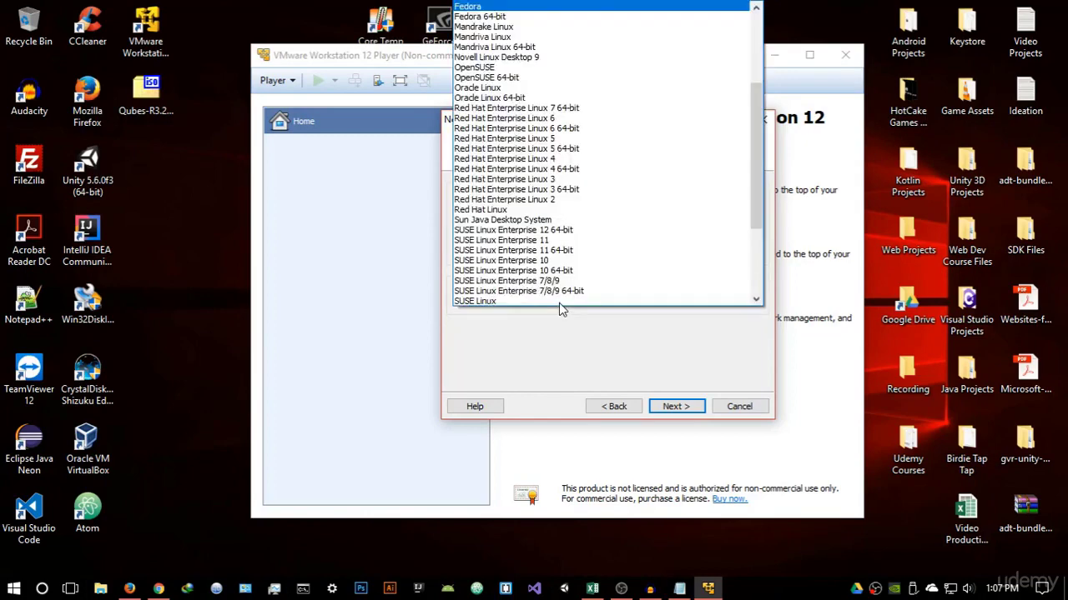
left_click(525, 17)
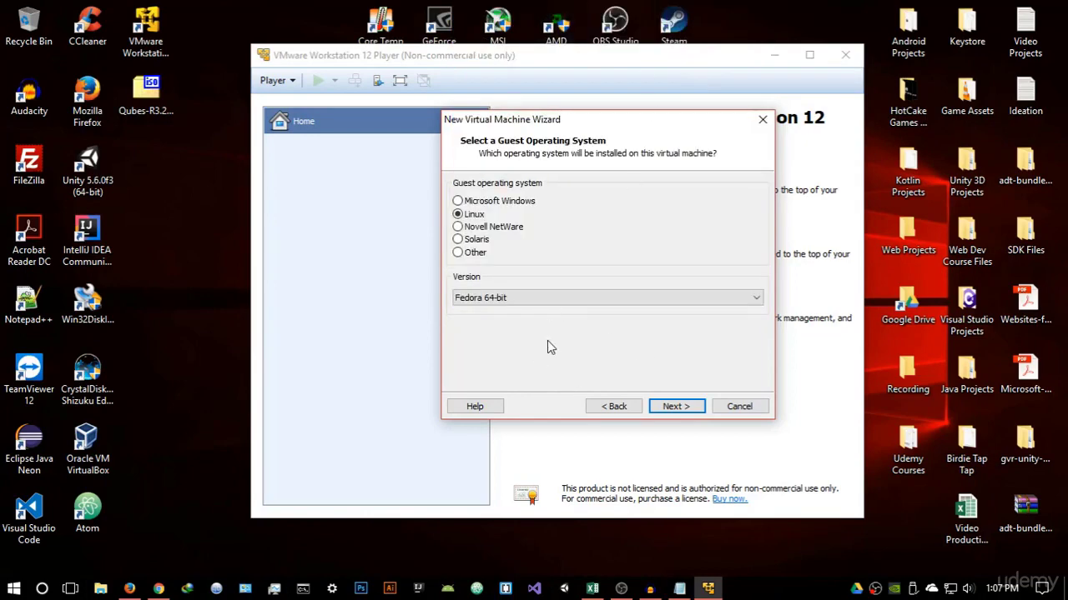
left_click(674, 406)
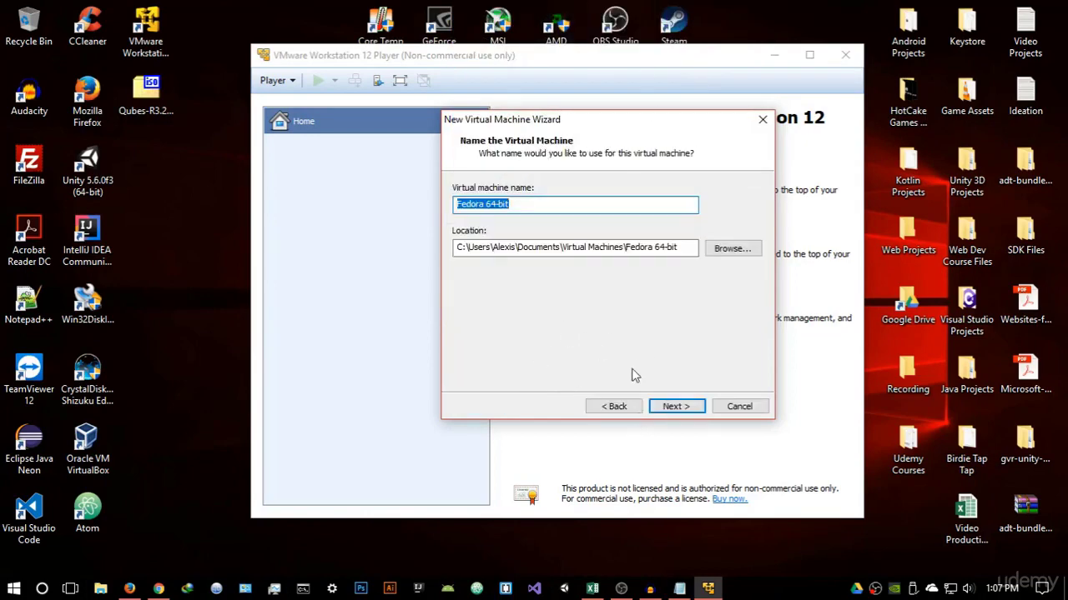
- Name the virtual machine Qubes OS and store it in the Virtual OS folder on the D: drive
key("BackSpace")
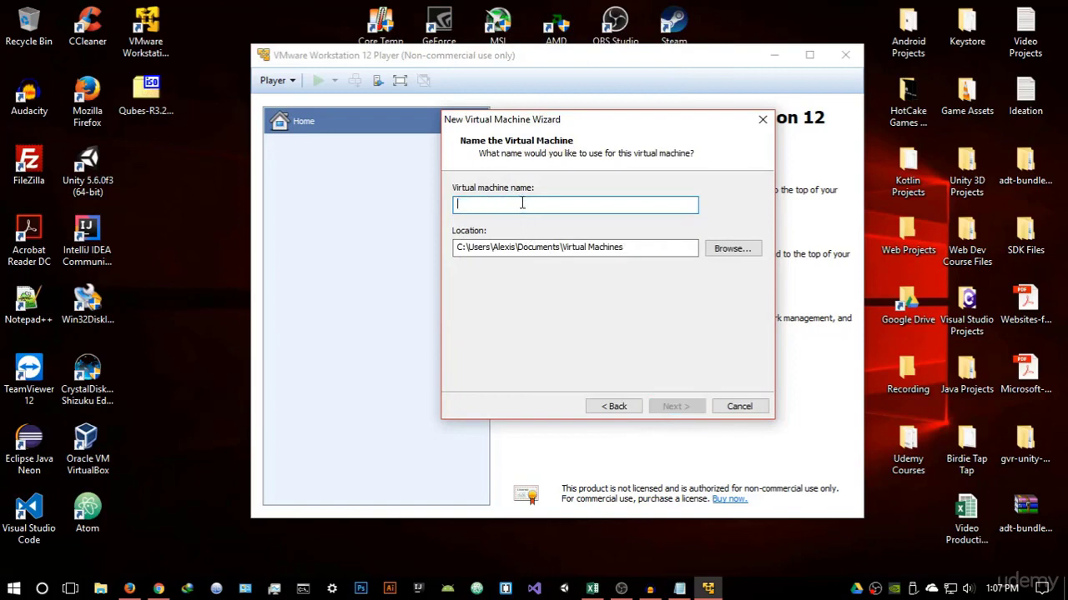
type("Qubes OS")
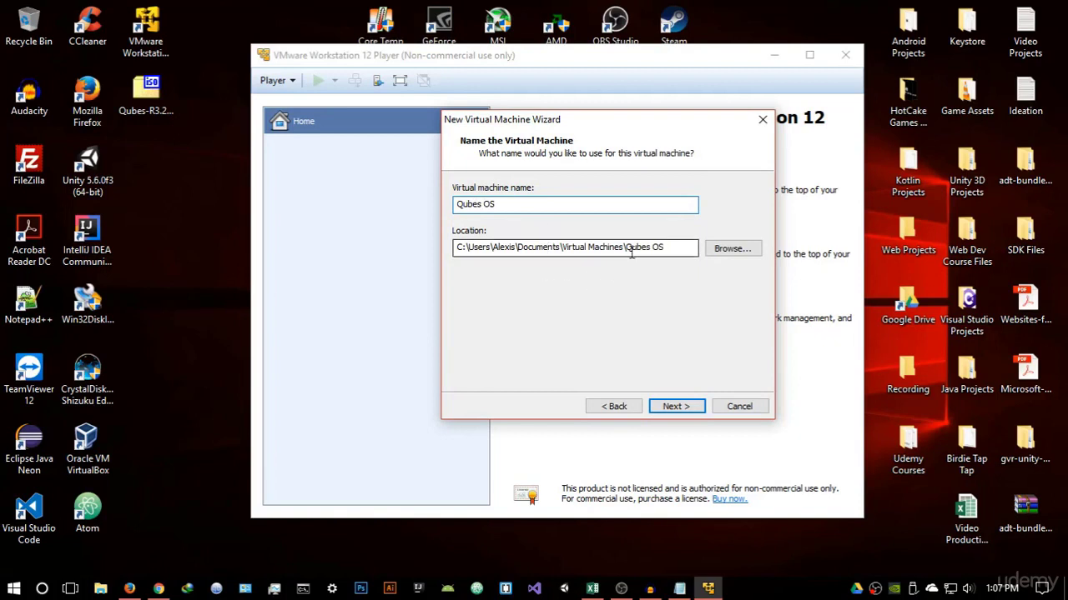
left_click(719, 250)
left_click_drag(631, 187, 686, 142)
scroll(559, 266, "down", 1)
scroll(559, 260, "down", 2)
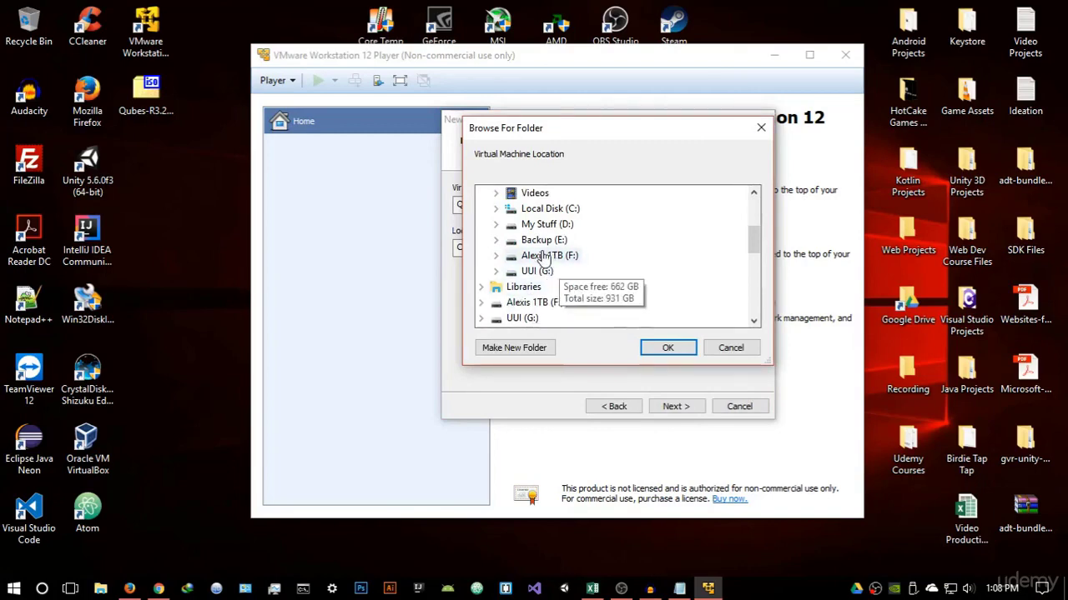
double_click(547, 225)
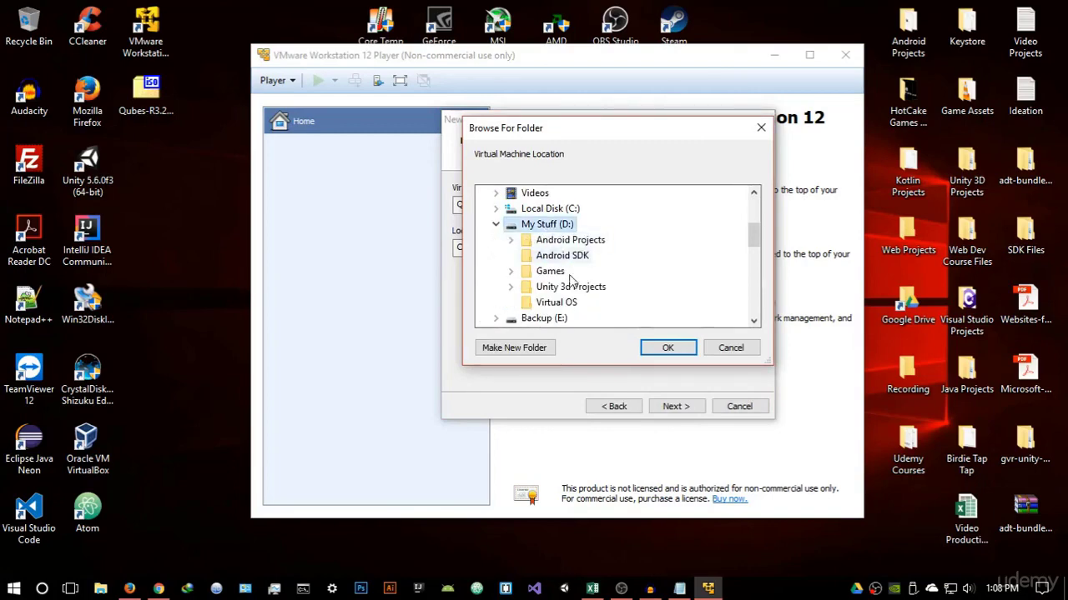
left_click(534, 302)
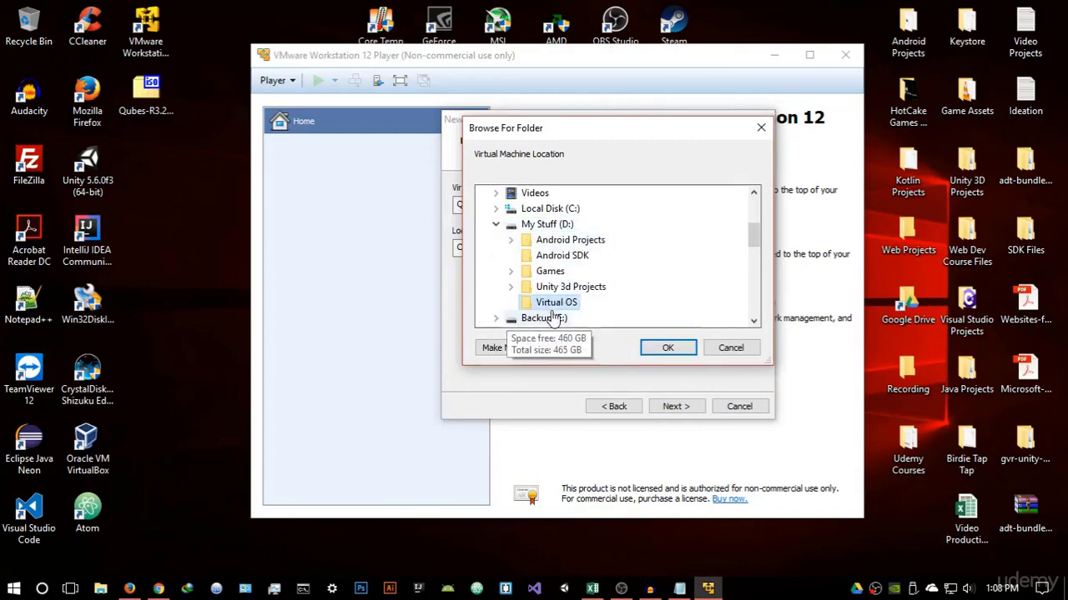
left_click(668, 349)
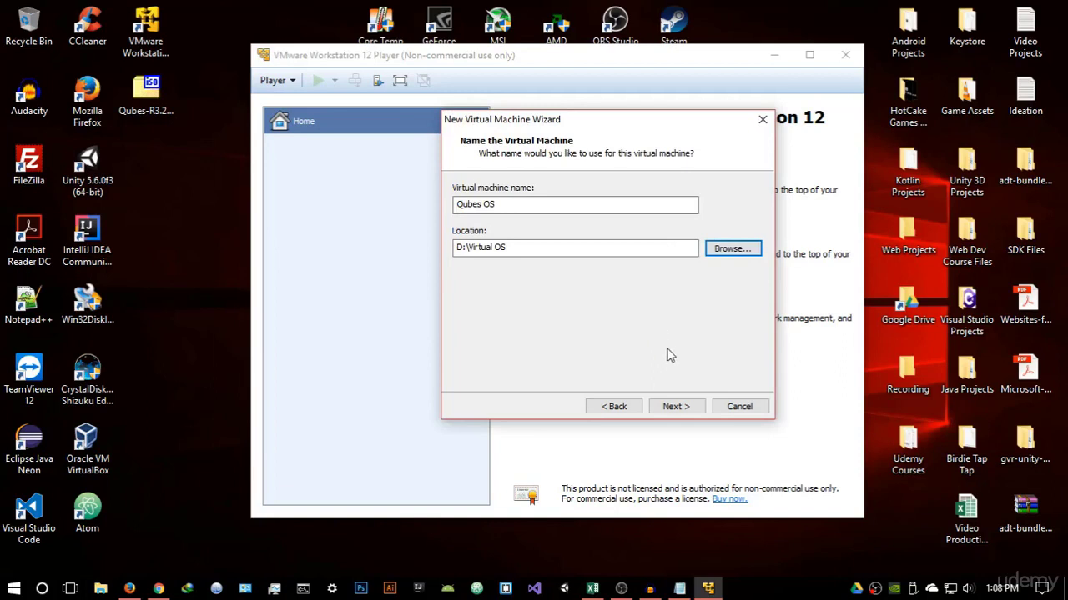
left_click(679, 406)
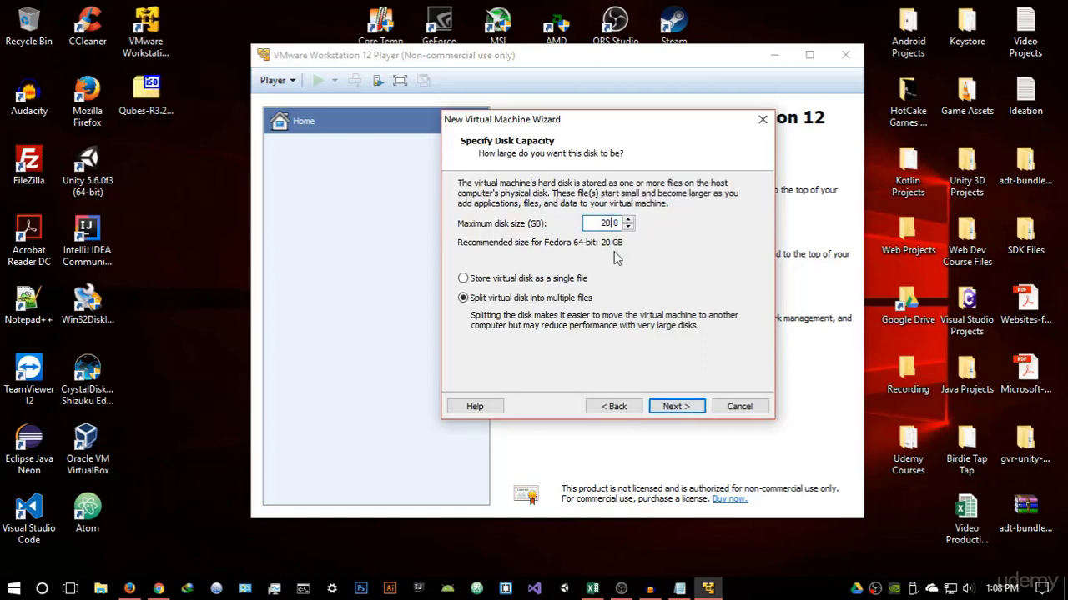
- Set the maximum disk size to 30 GB and store the virtual disk as a single file
type("30")
mouse_move(621, 132)
left_mouse_down()
mouse_move(597, 81)
mouse_move(607, 124)
left_mouse_up()
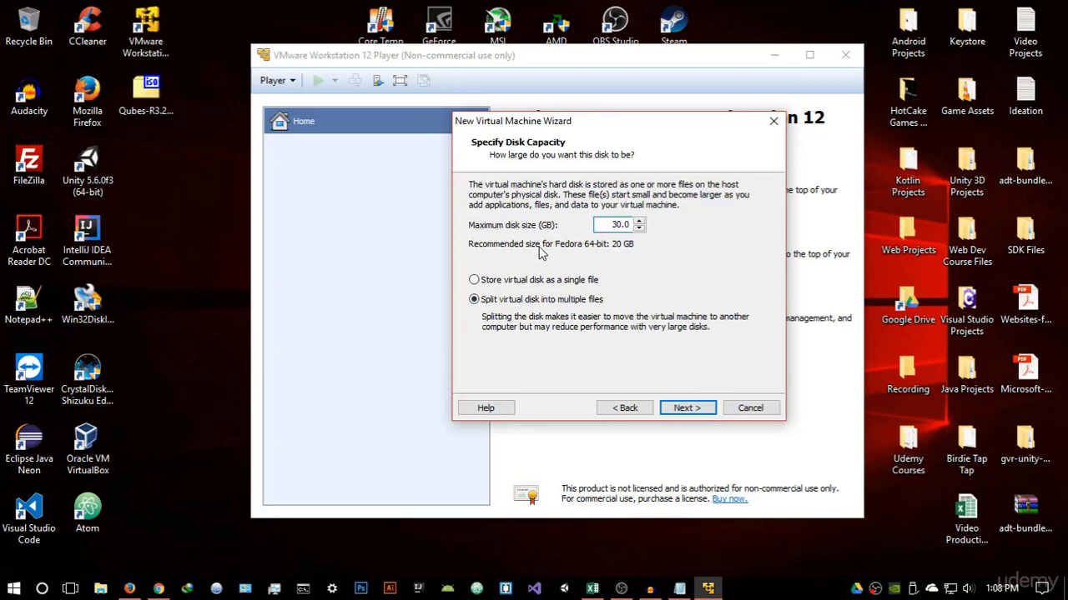
left_click(474, 282)
left_click(699, 410)
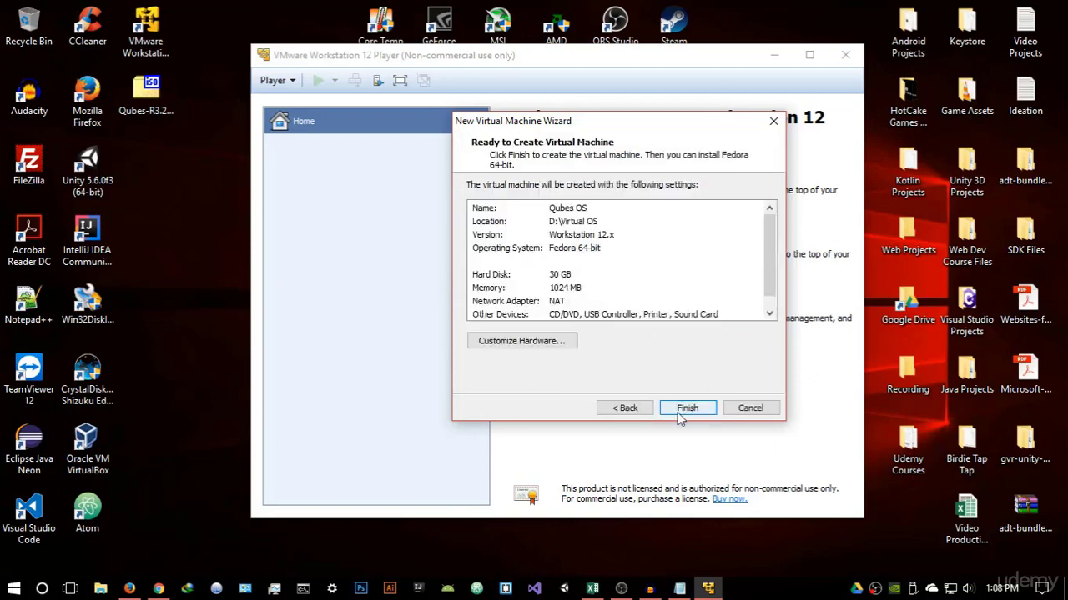
- Customize the new virtual machine's hardware with 1 GB of memory and 2 processor cores
left_click(561, 346)
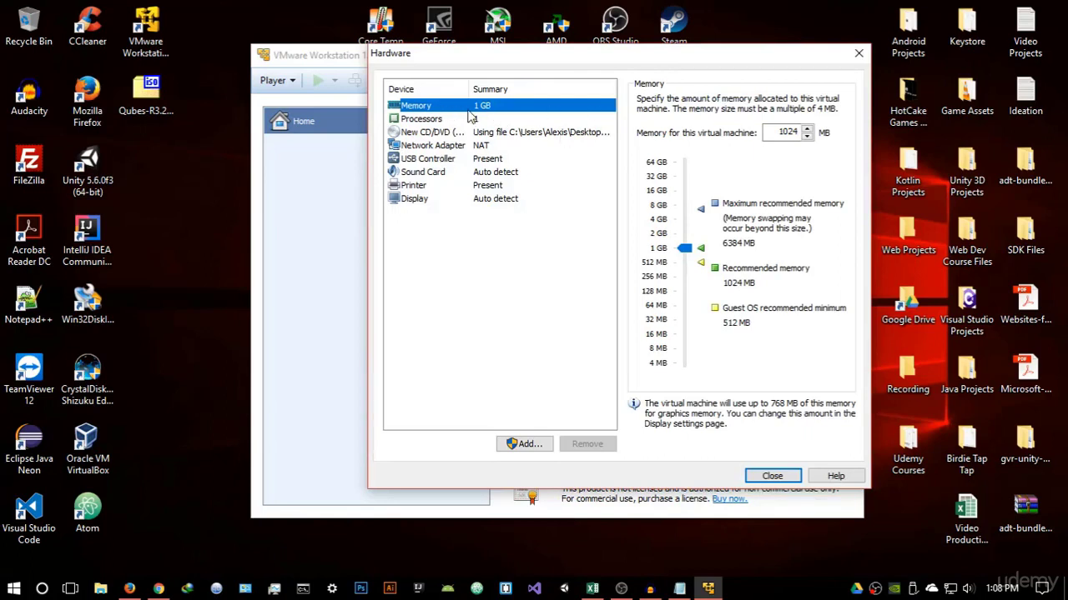
left_click_drag(797, 131, 757, 132)
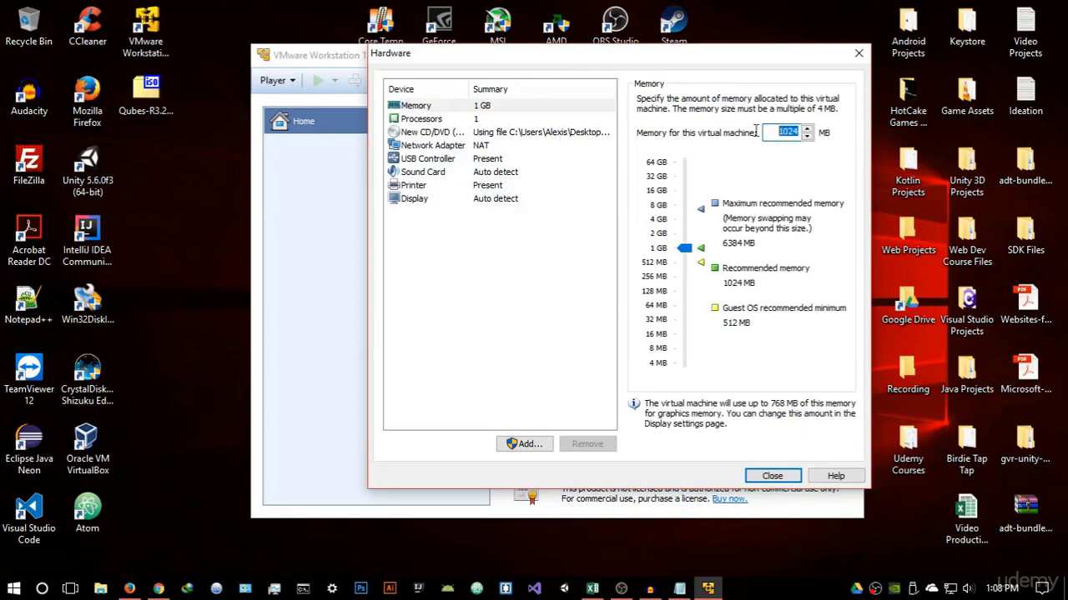
key("BackSpace")
left_click(684, 248)
left_click(450, 121)
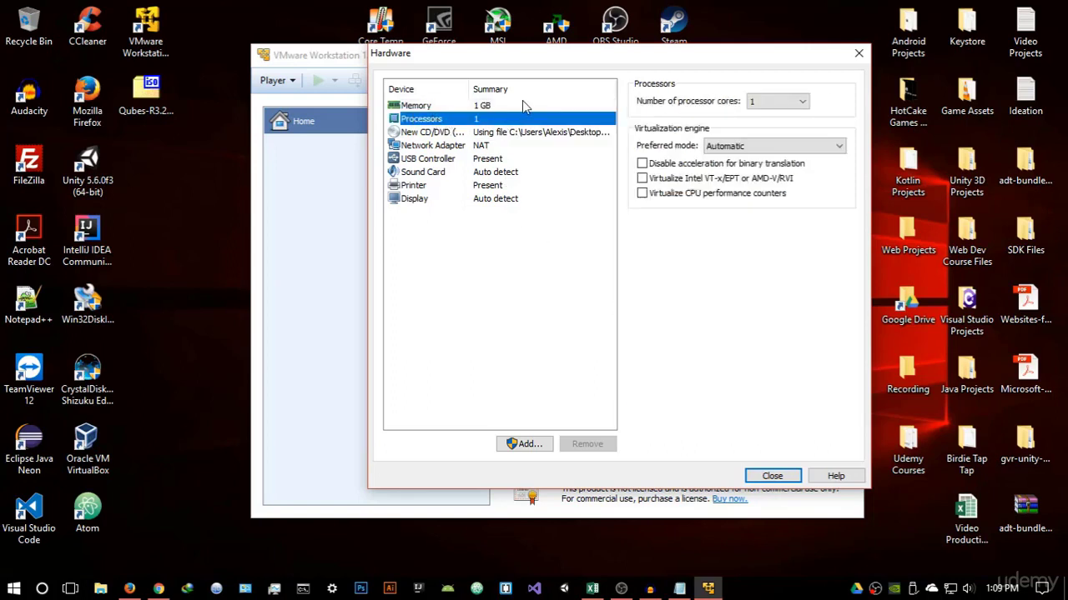
left_click(775, 105)
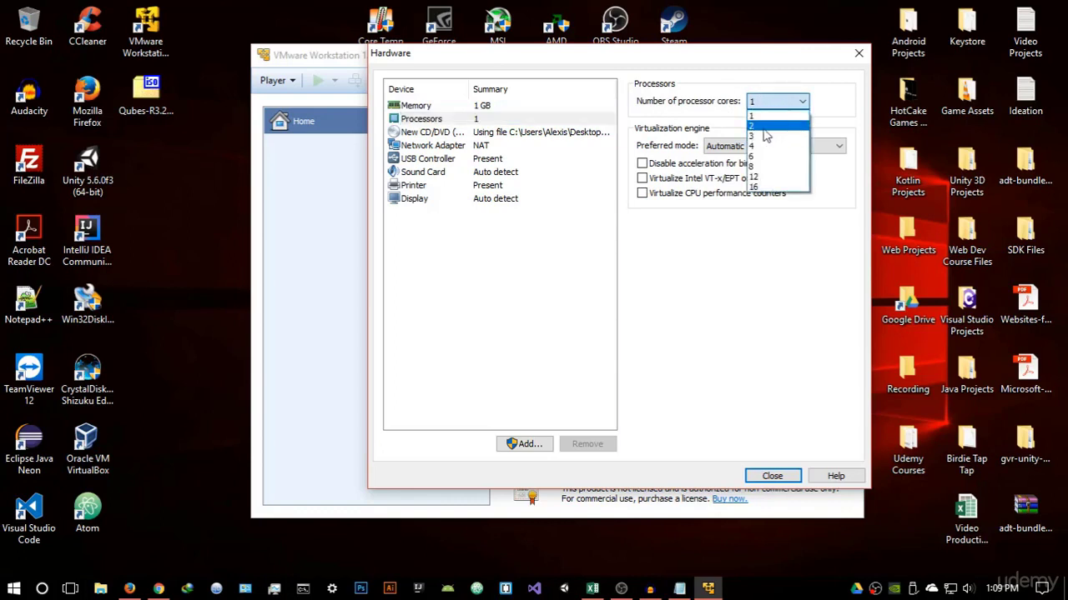
left_click(764, 129)
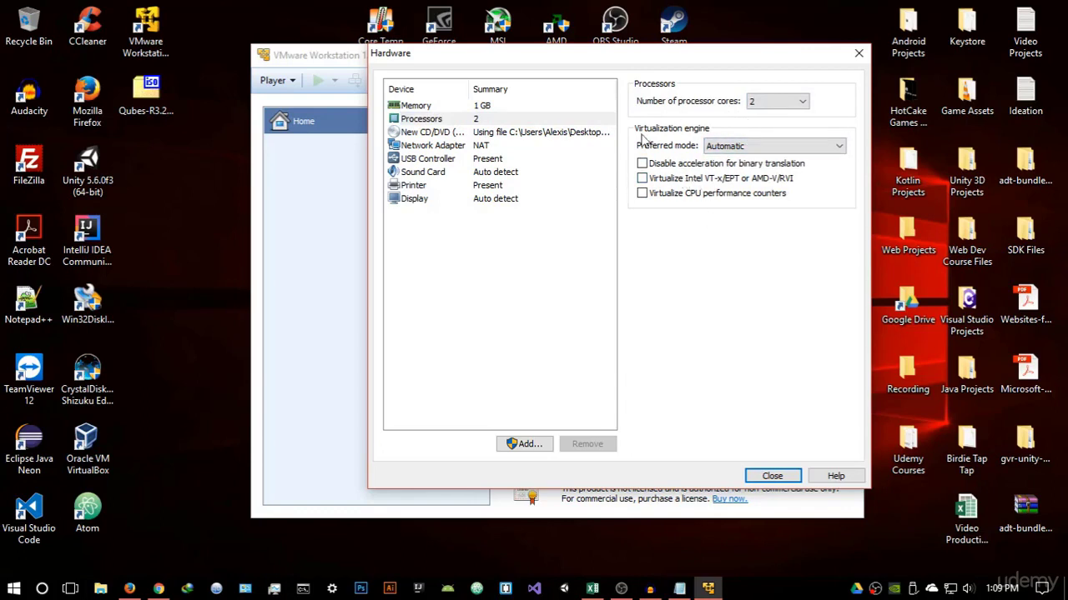
- Limit the display's graphics memory to 128 MB and finish creating the virtual machine
left_click(429, 201)
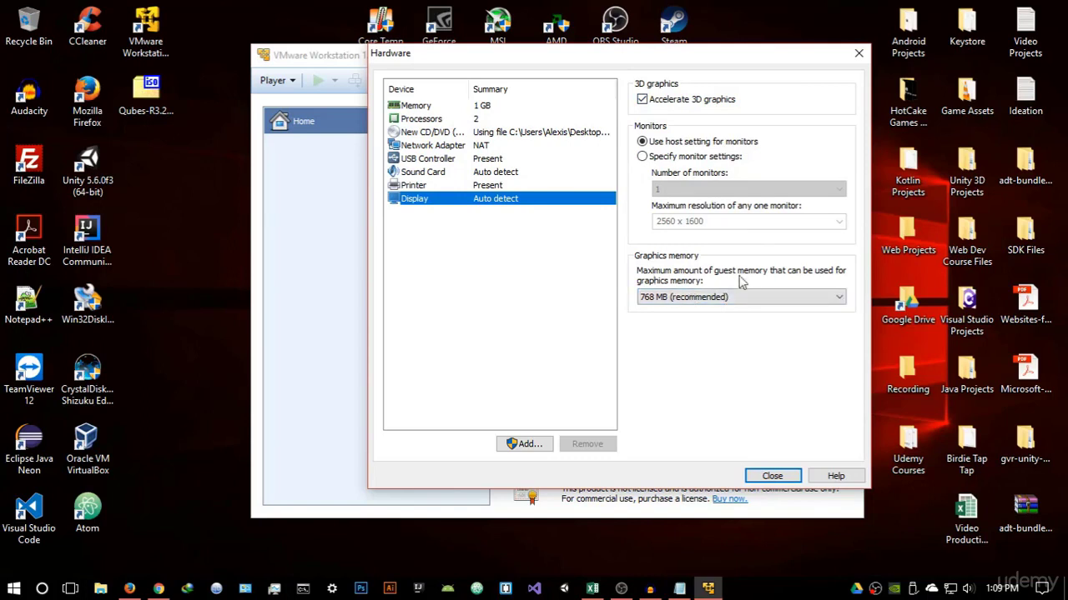
left_click(722, 300)
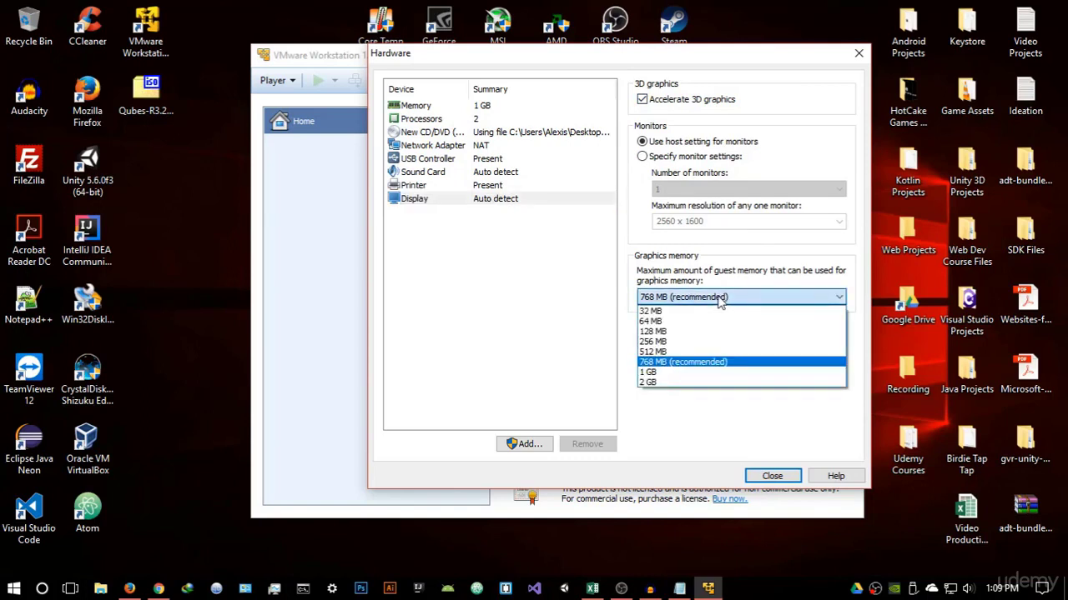
left_click(675, 333)
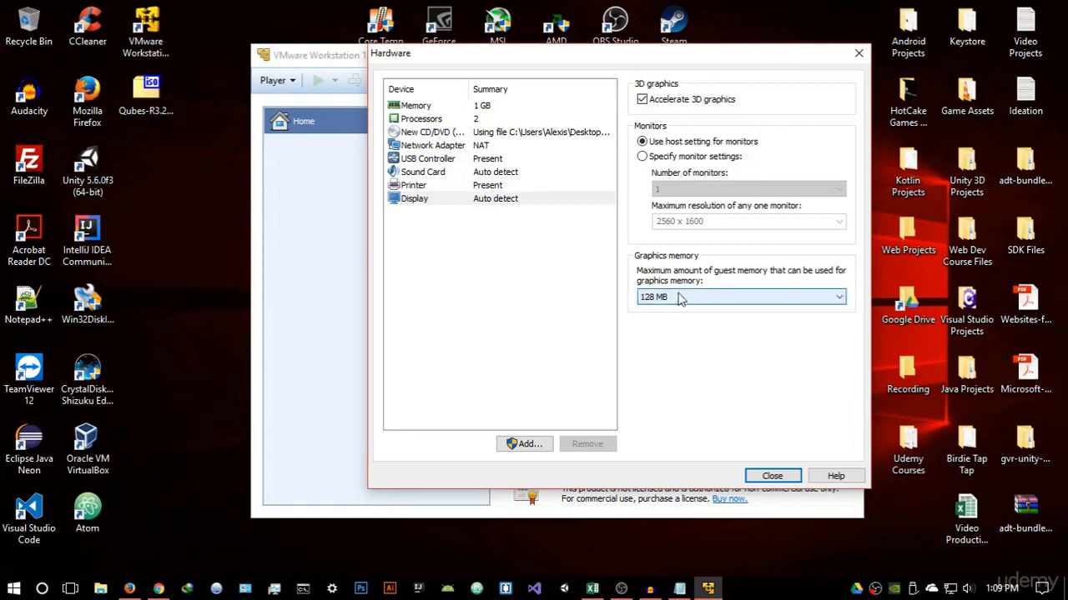
left_click(683, 300)
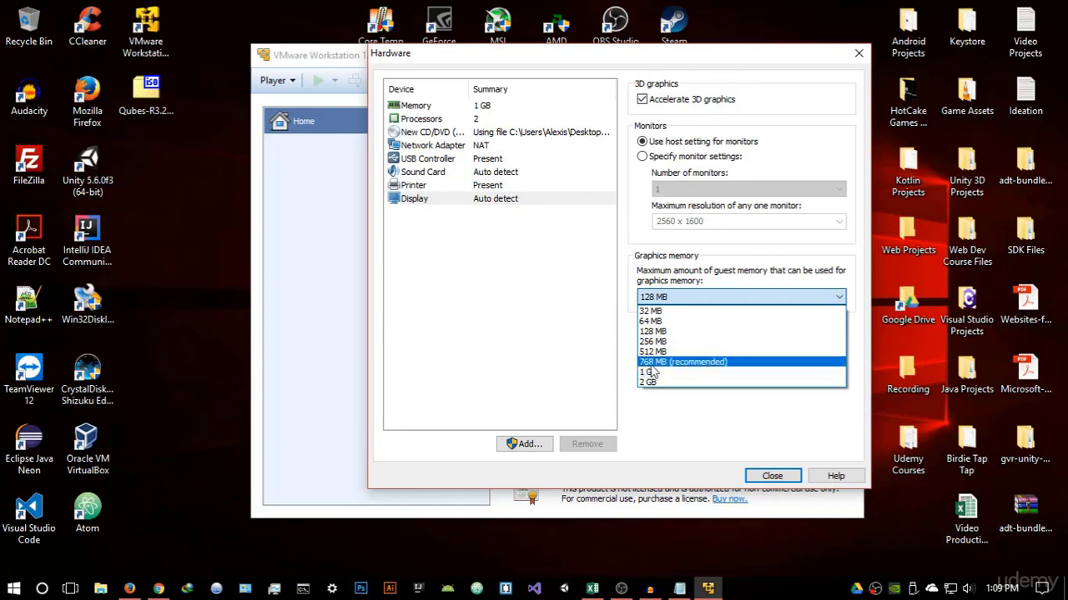
left_click(723, 332)
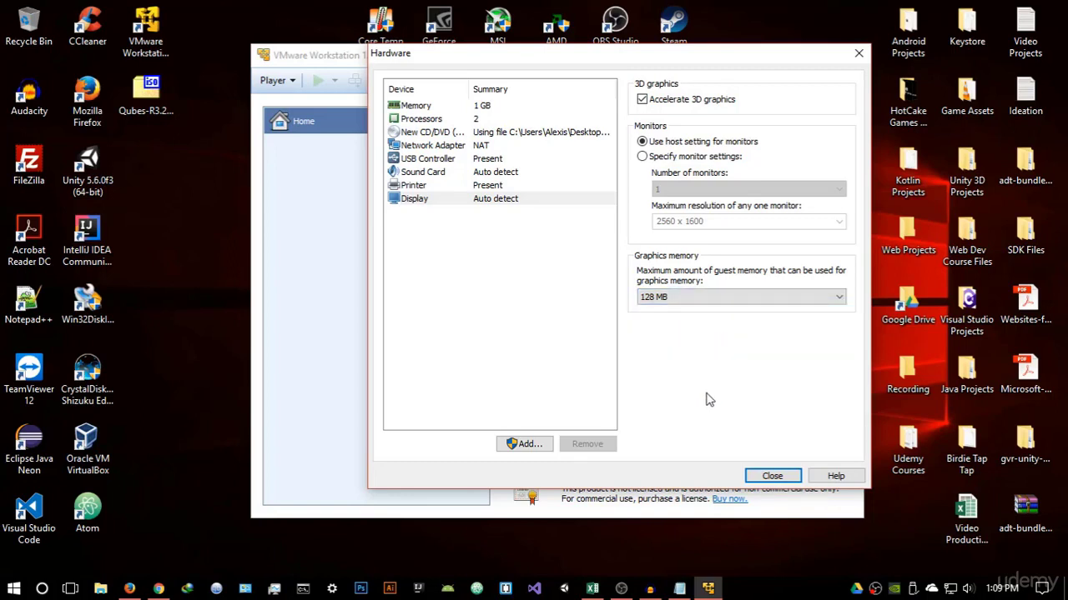
left_click(771, 476)
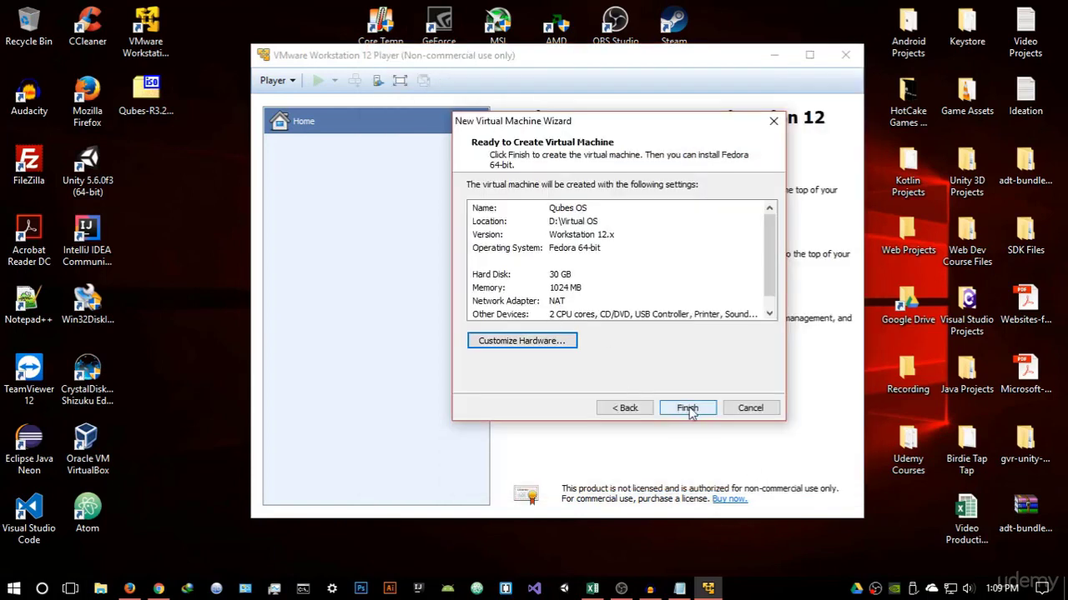
left_click(689, 409)
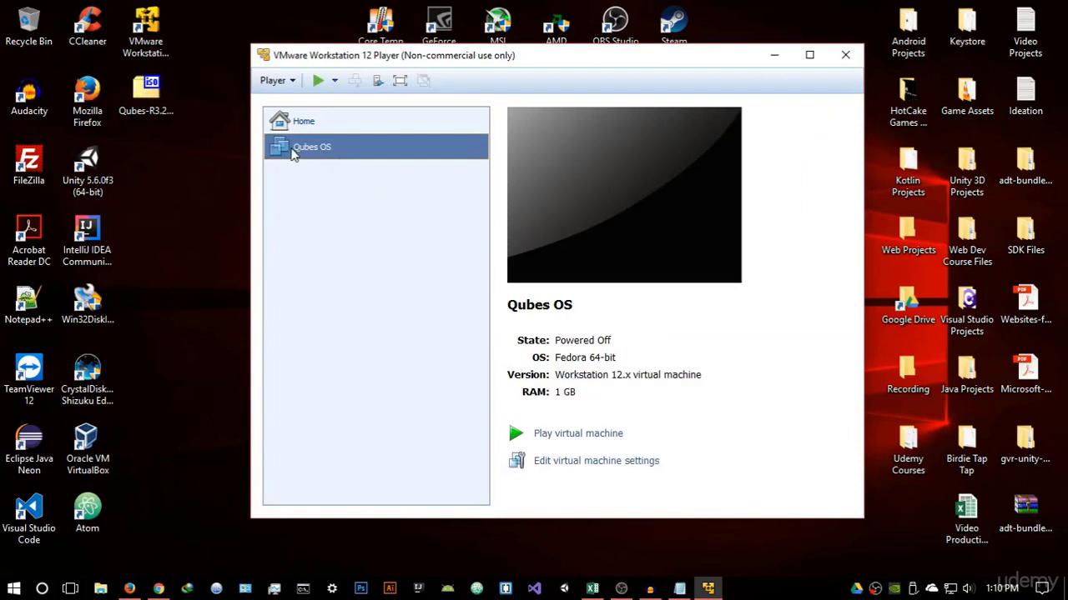
- Increase the Qubes OS virtual machine's memory to 2 GB (2048 MB) in its settings
right_click(375, 142)
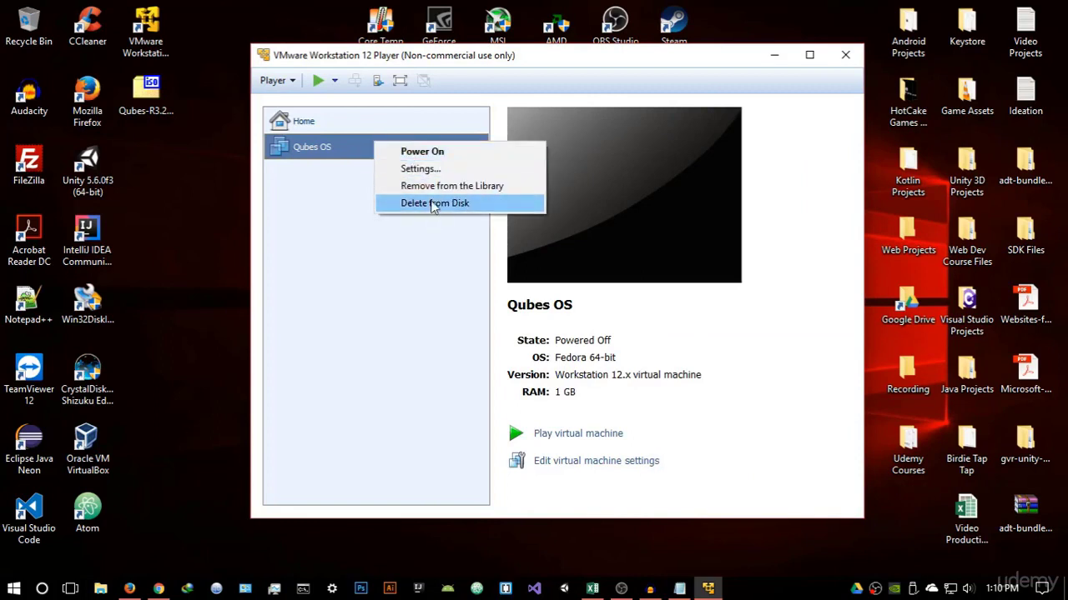
left_click(454, 169)
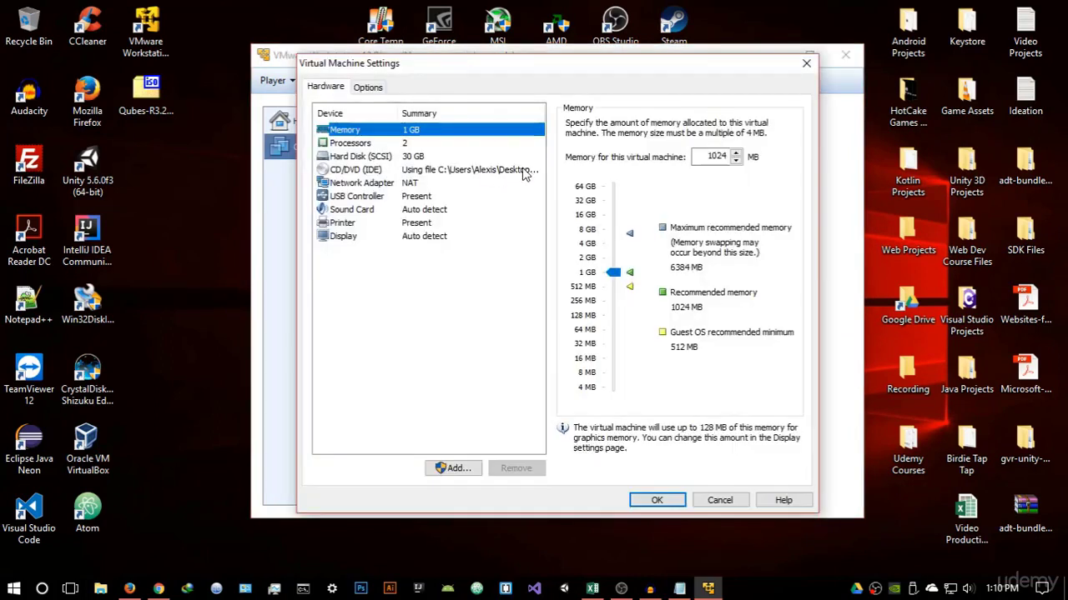
left_click(614, 273)
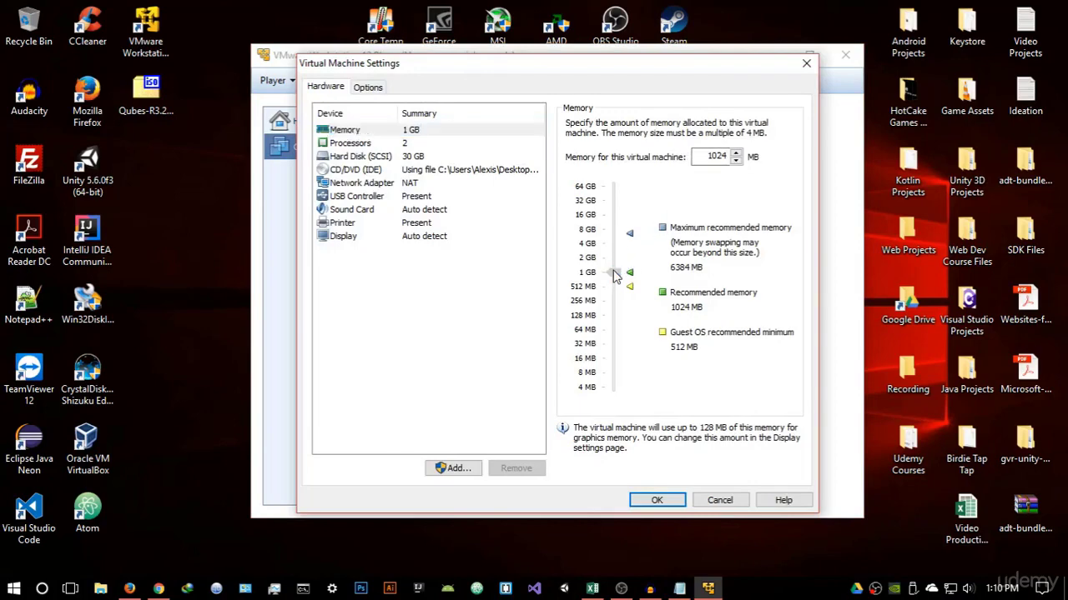
left_click_drag(614, 275, 613, 258)
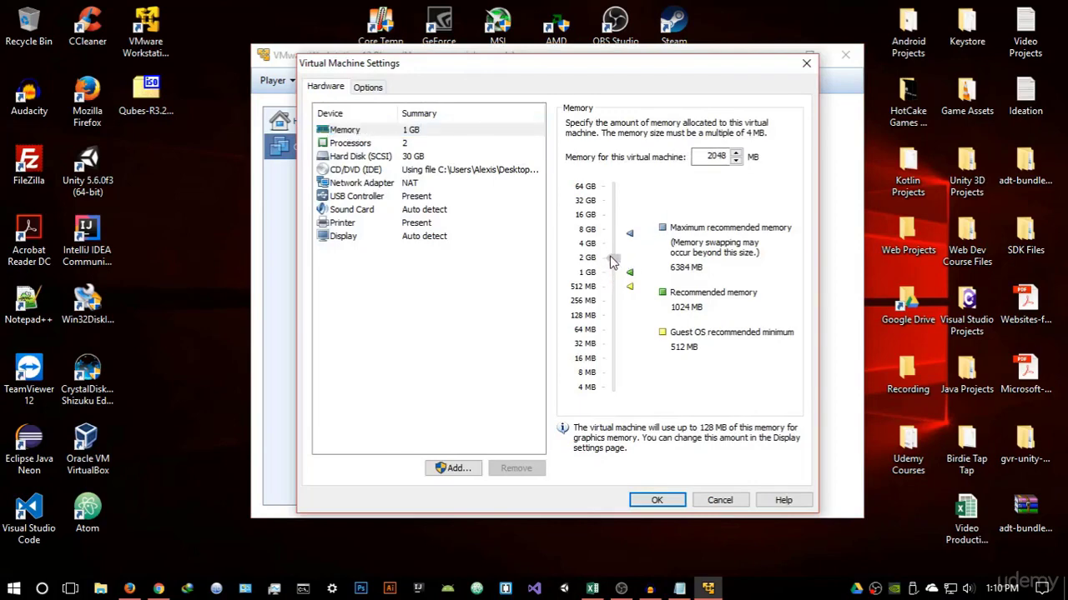
left_click(657, 501)
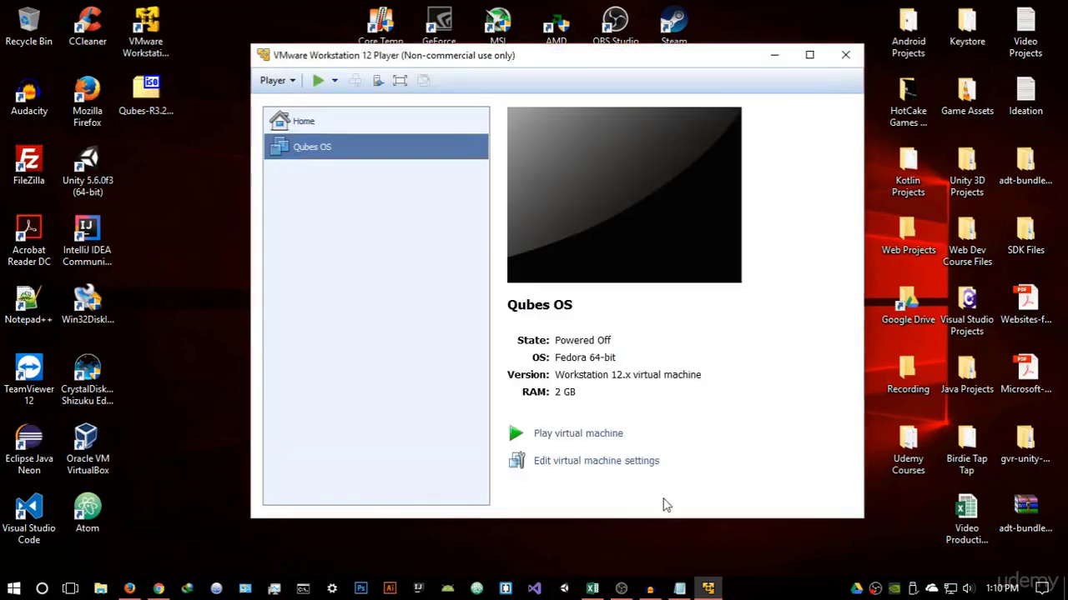
- Start the Qubes OS virtual machine and boot the Install Qubes R3.2 entry
left_click(575, 436)
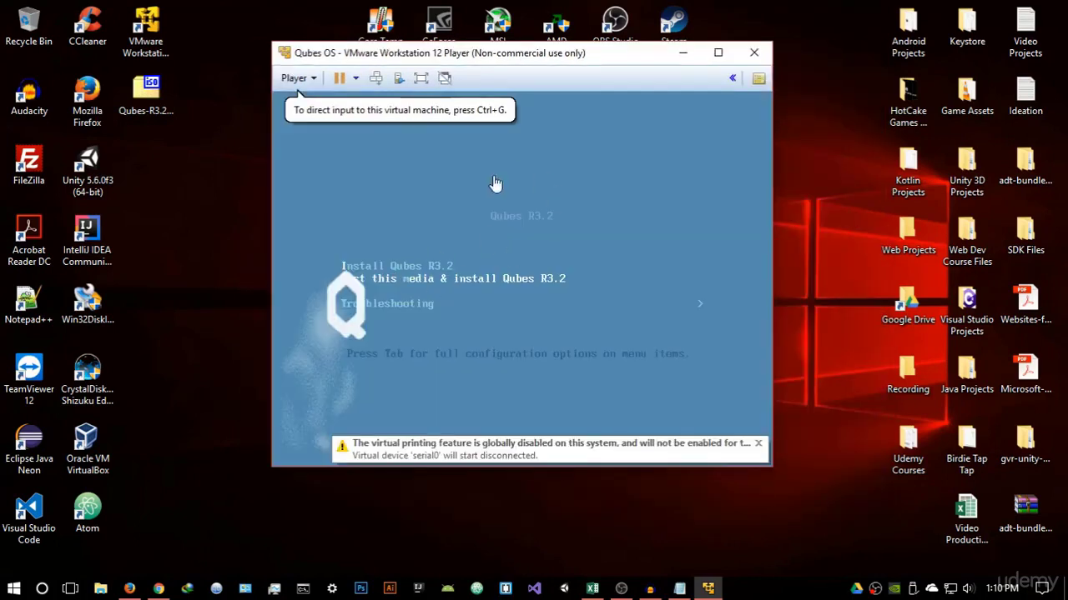
left_click(535, 164)
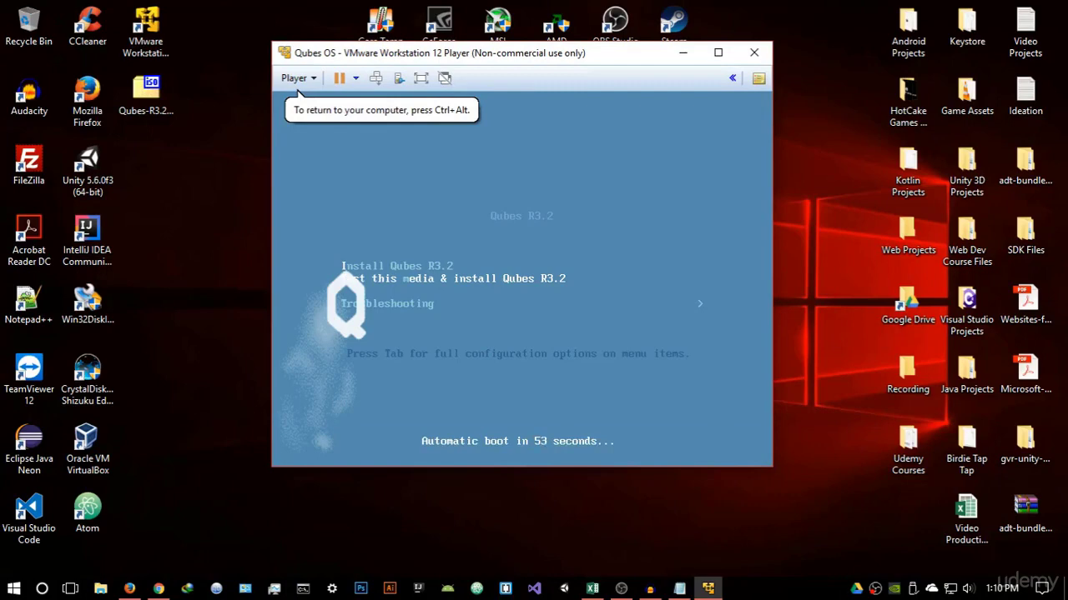
key("Up")
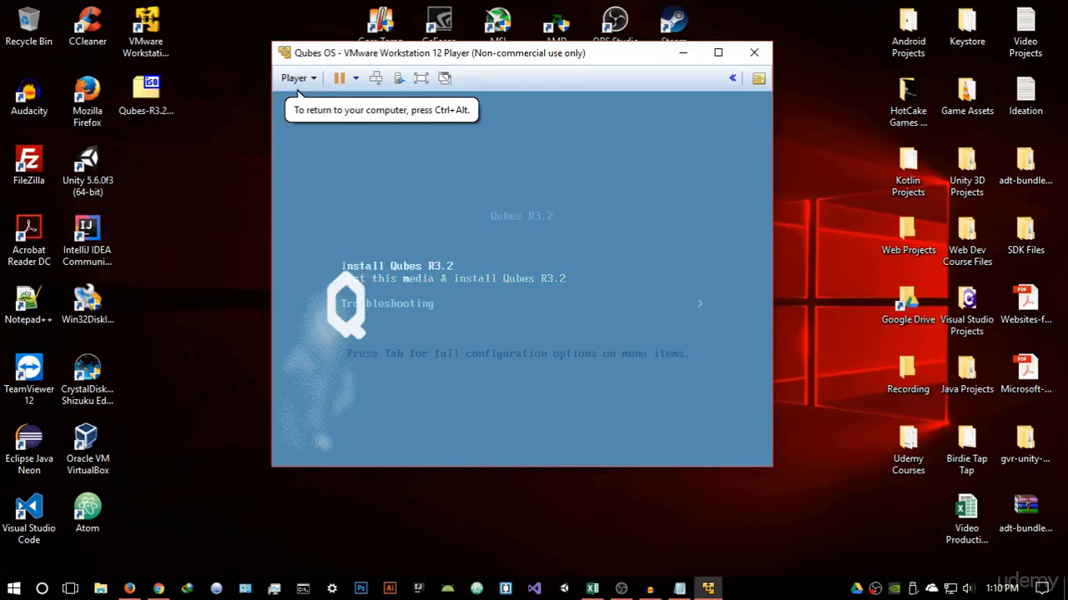
key("Down")
key("Up")
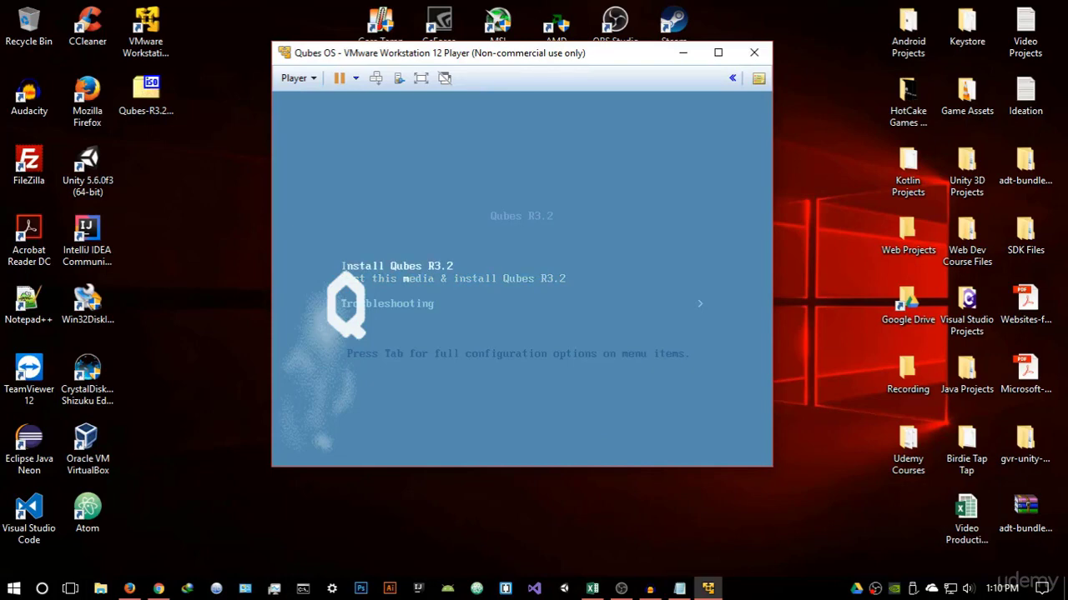
key("Return")
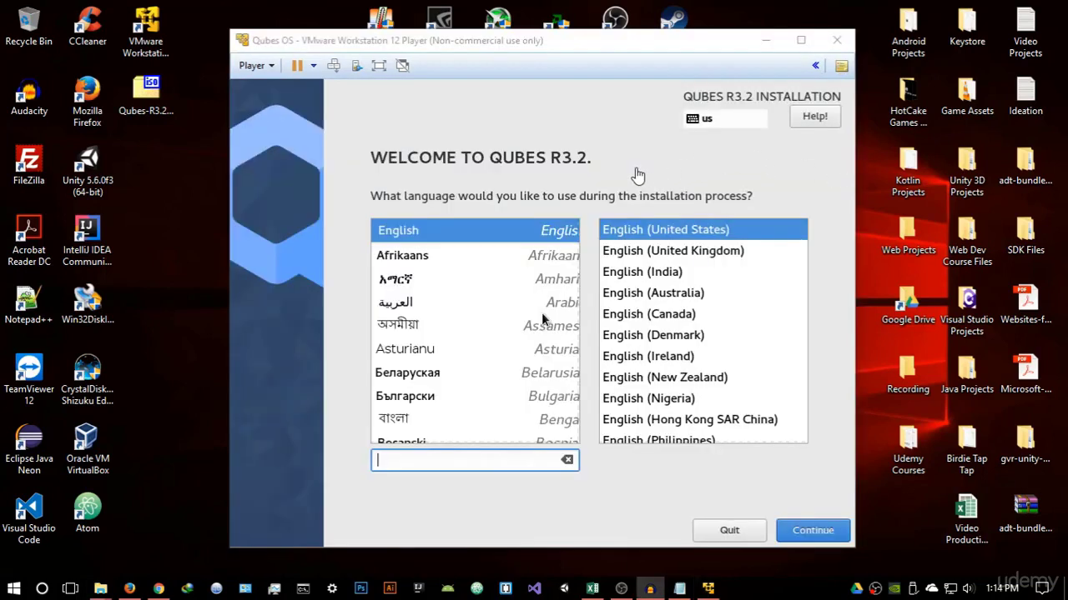
- Accept English (United States) as the installation language and keep the English (US) keyboard layout
left_click_drag(610, 49, 605, 40)
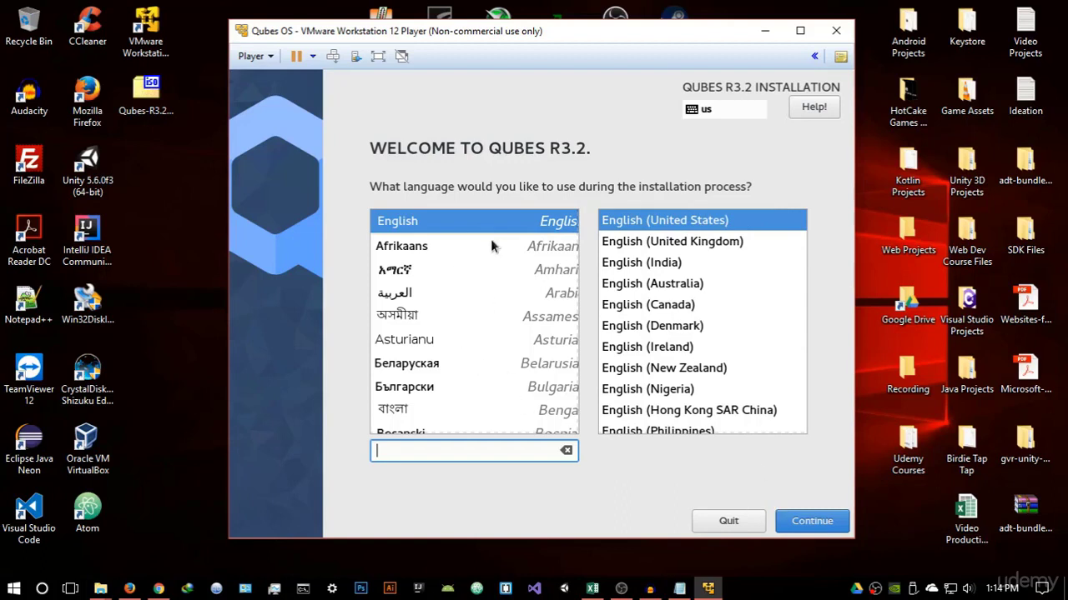
left_click(793, 531)
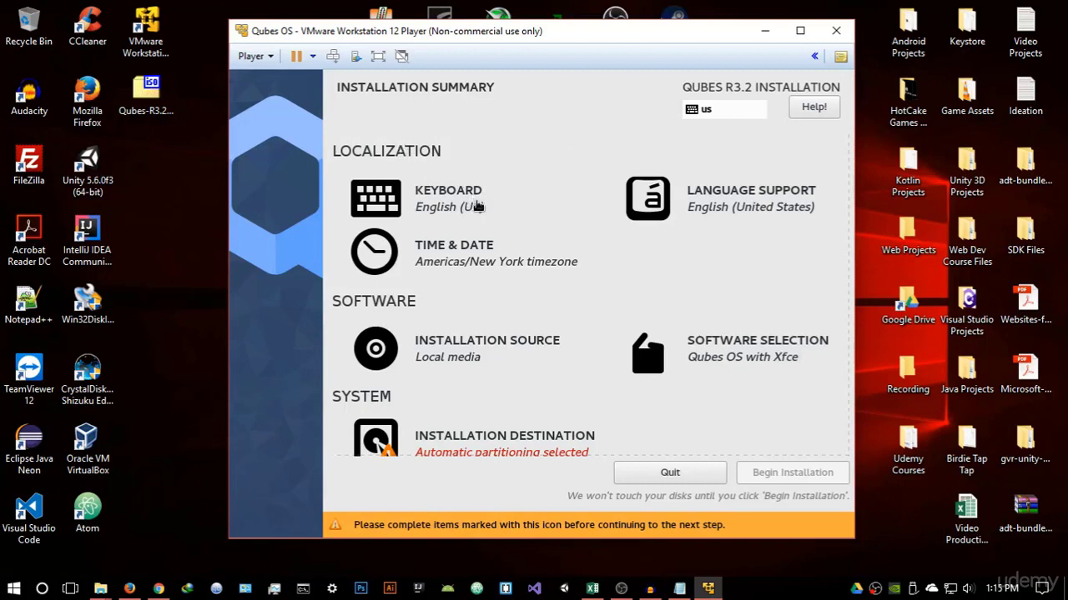
left_click(436, 207)
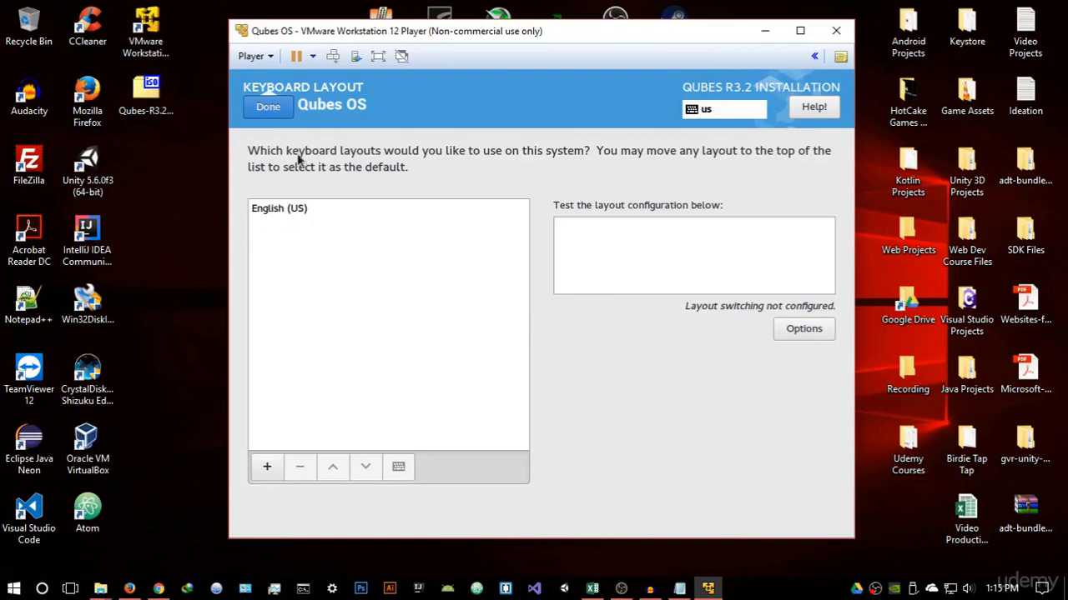
left_click(268, 106)
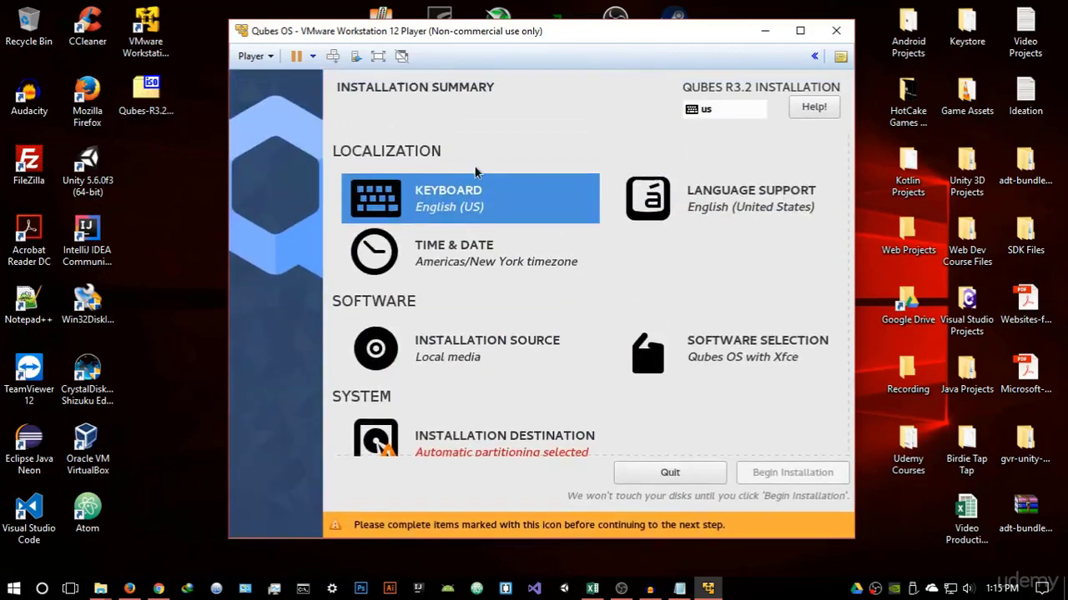
- Try adding United Kingdom, India and Australia English language support, and clear all three again
left_click(735, 210)
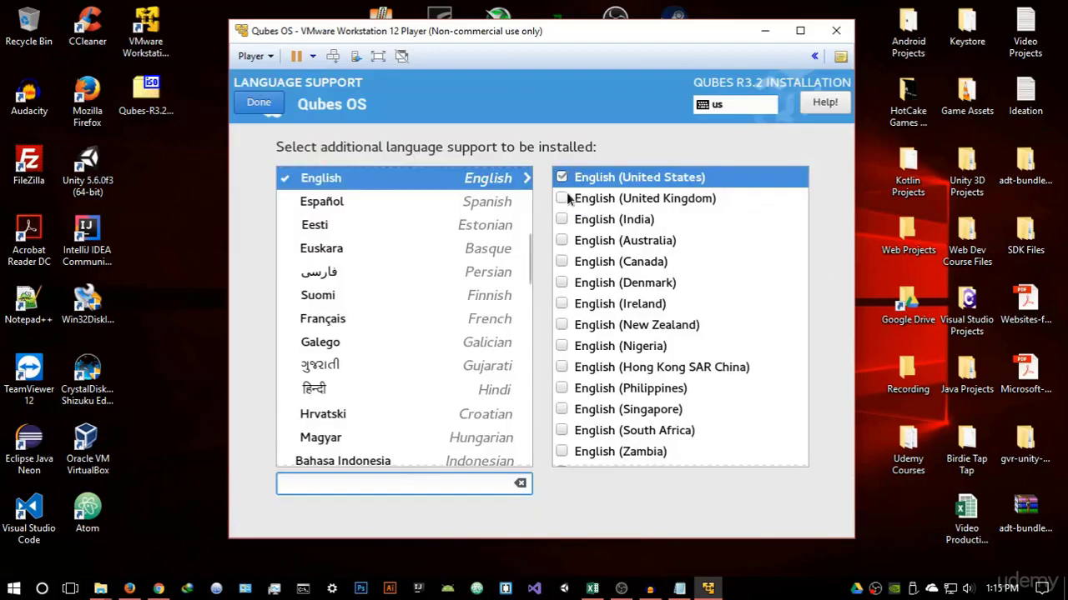
left_click(562, 199)
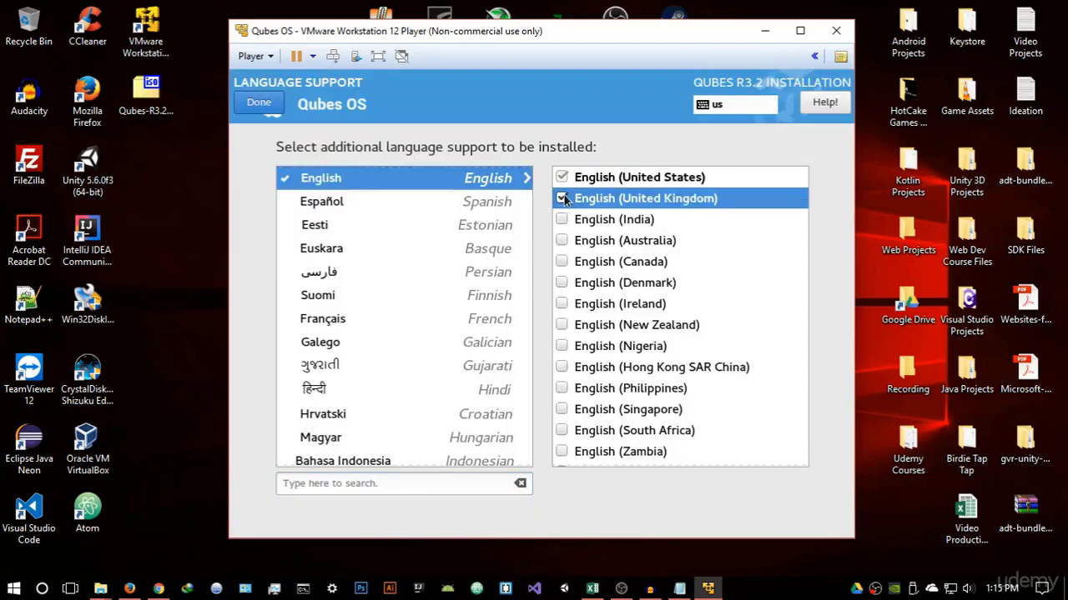
left_click(562, 219)
left_click(562, 241)
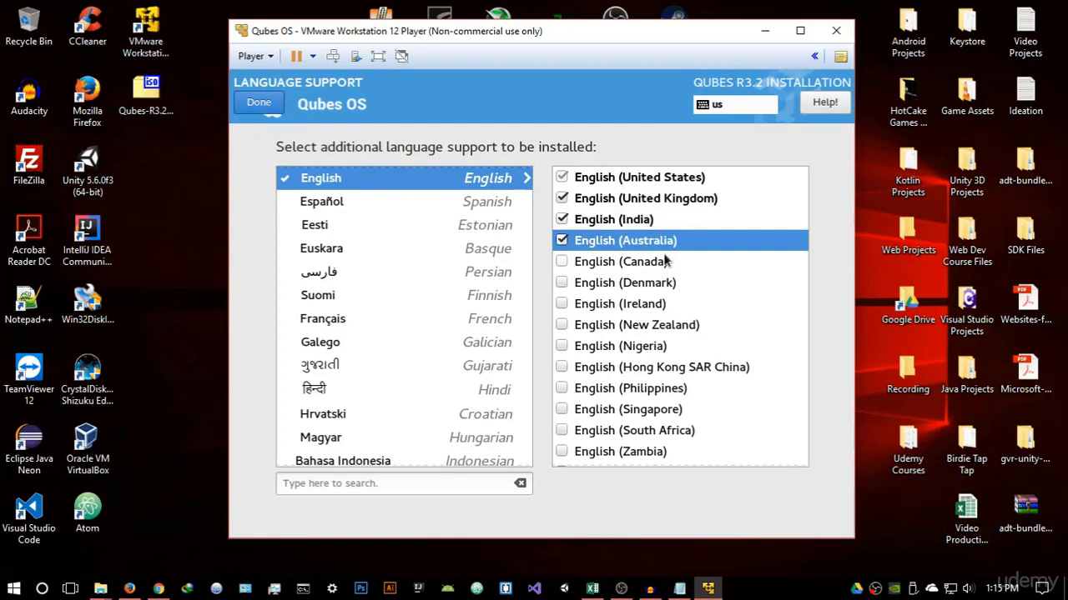
left_click(562, 241)
left_click(562, 220)
left_click(562, 199)
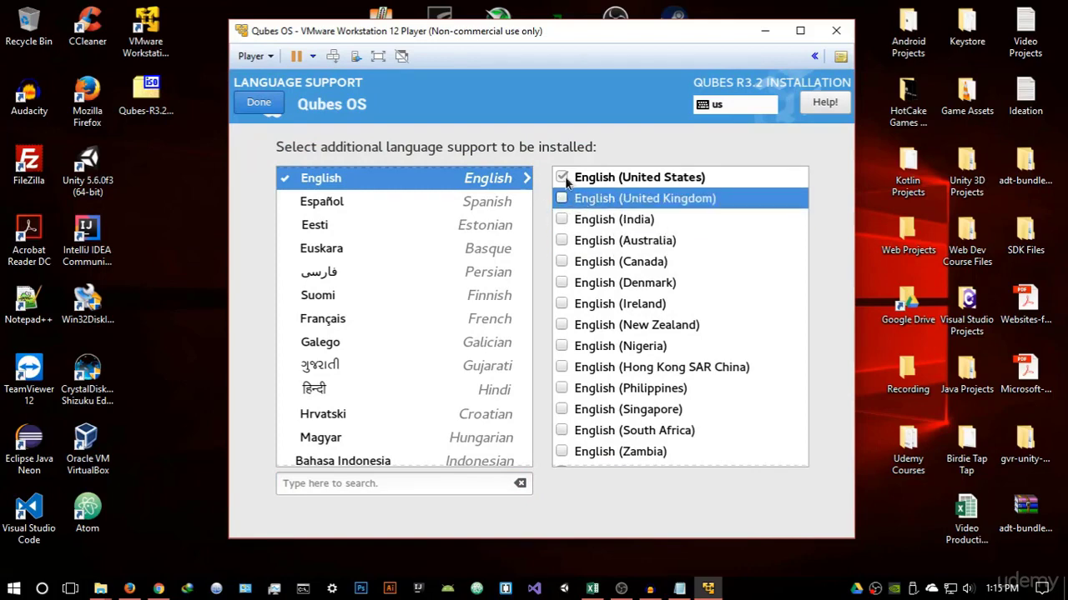
left_click(260, 103)
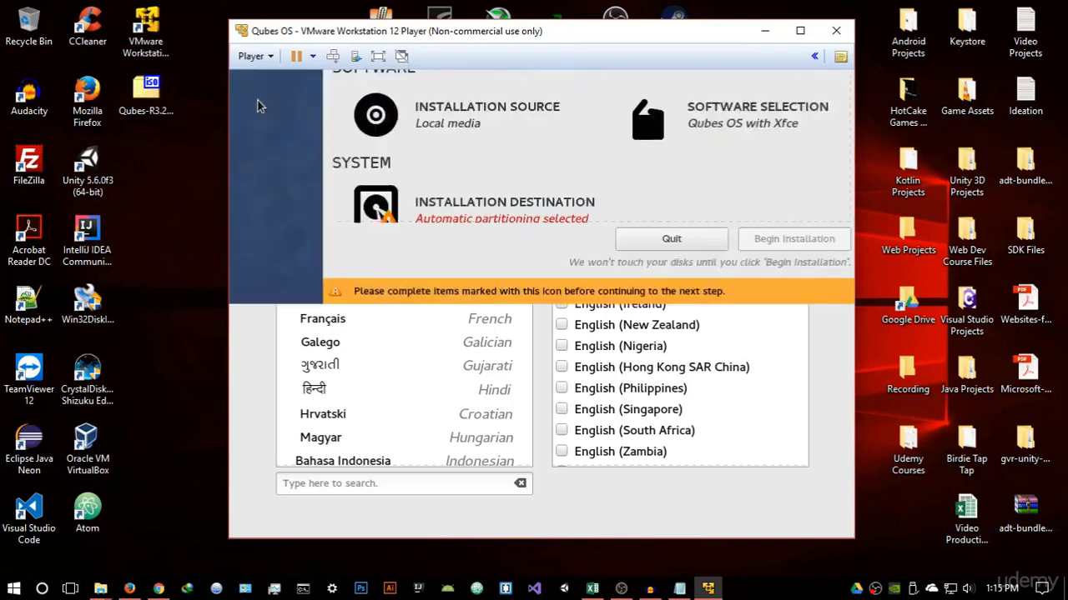
- Try the AM/PM format in the time and date settings and return to the 24-hour format
left_click(503, 259)
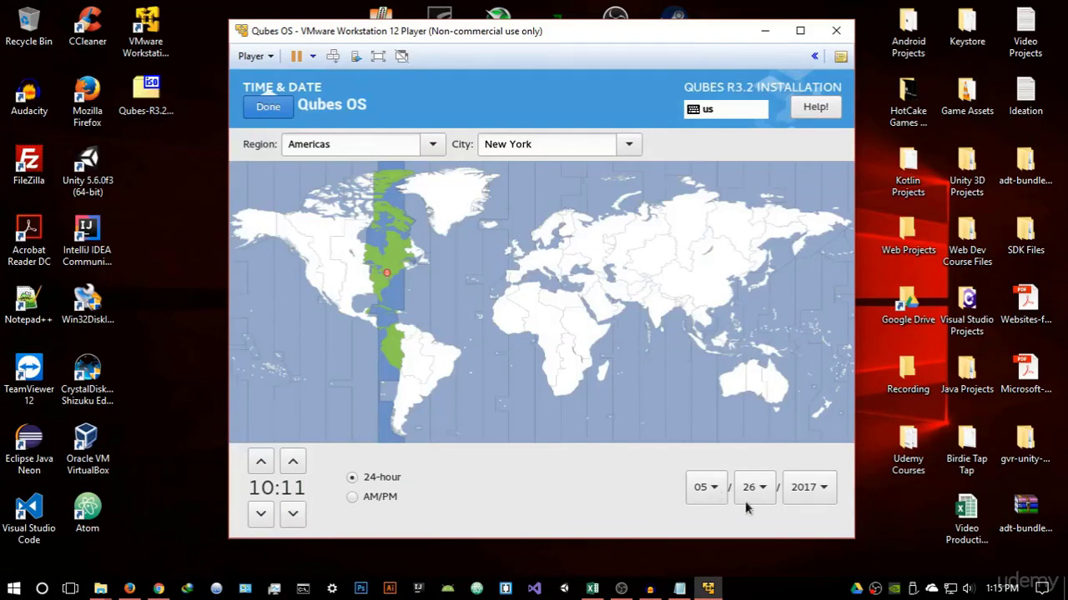
left_click(364, 497)
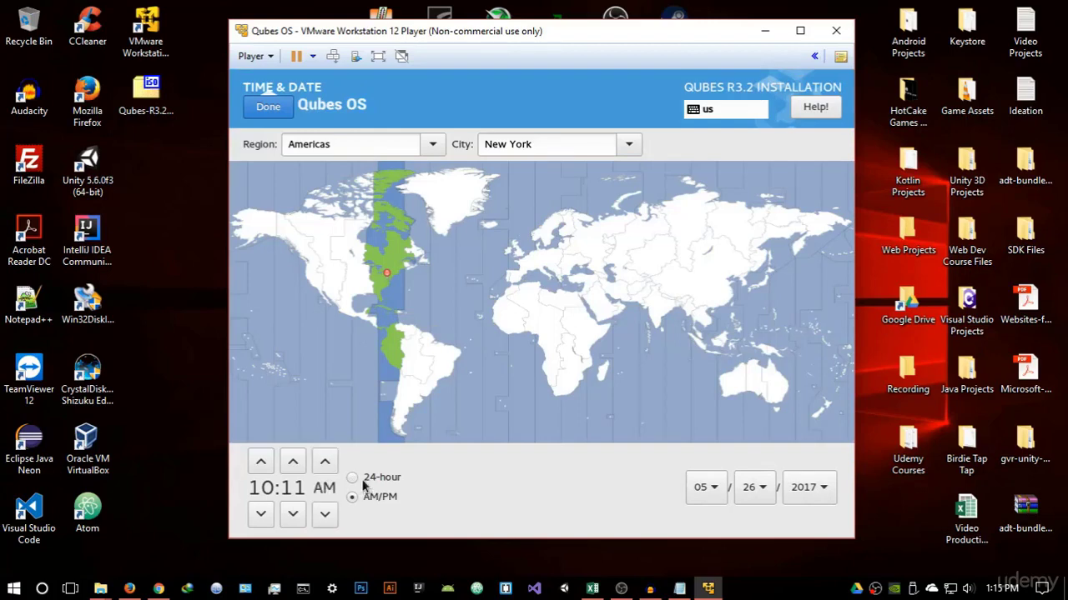
left_click(362, 481)
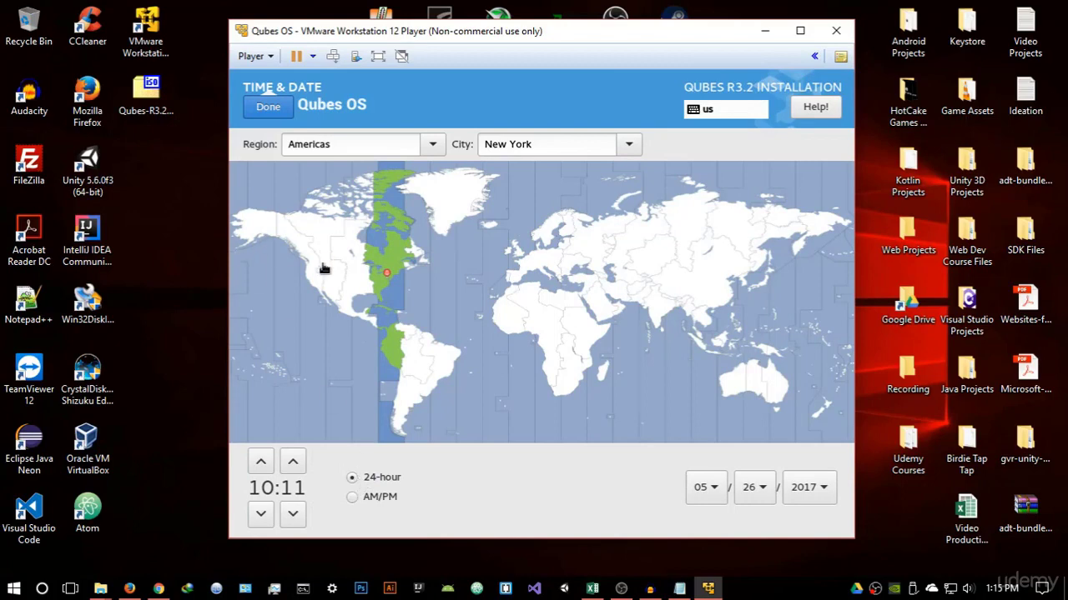
left_click(268, 107)
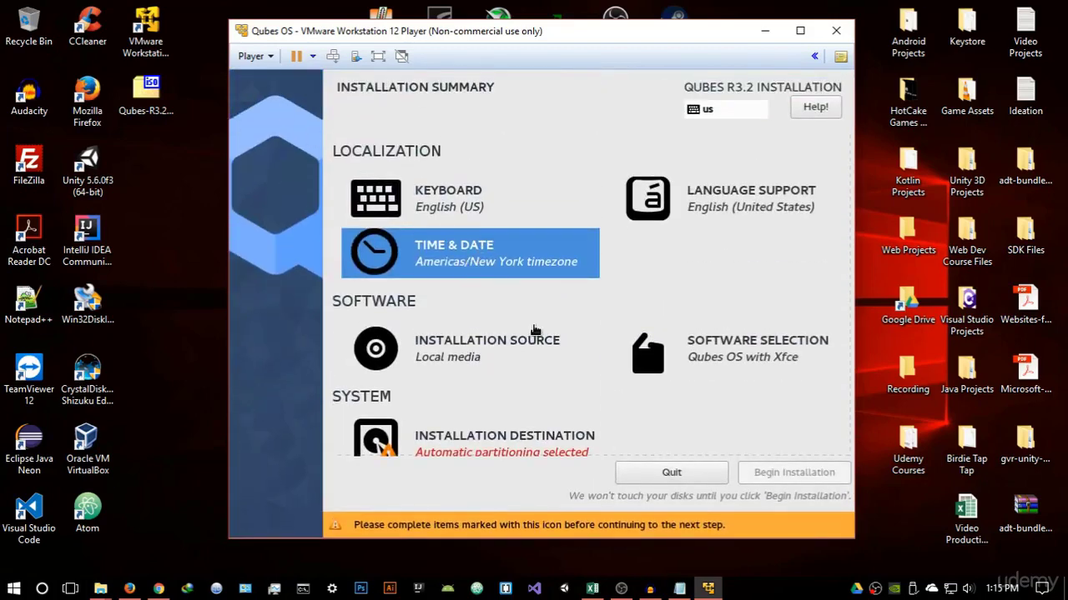
- Select Qubes OS with Xfce as the base environment, keeping the Debian 8 (jessie) template and Whonix add-ons
scroll(534, 331, "down", 1)
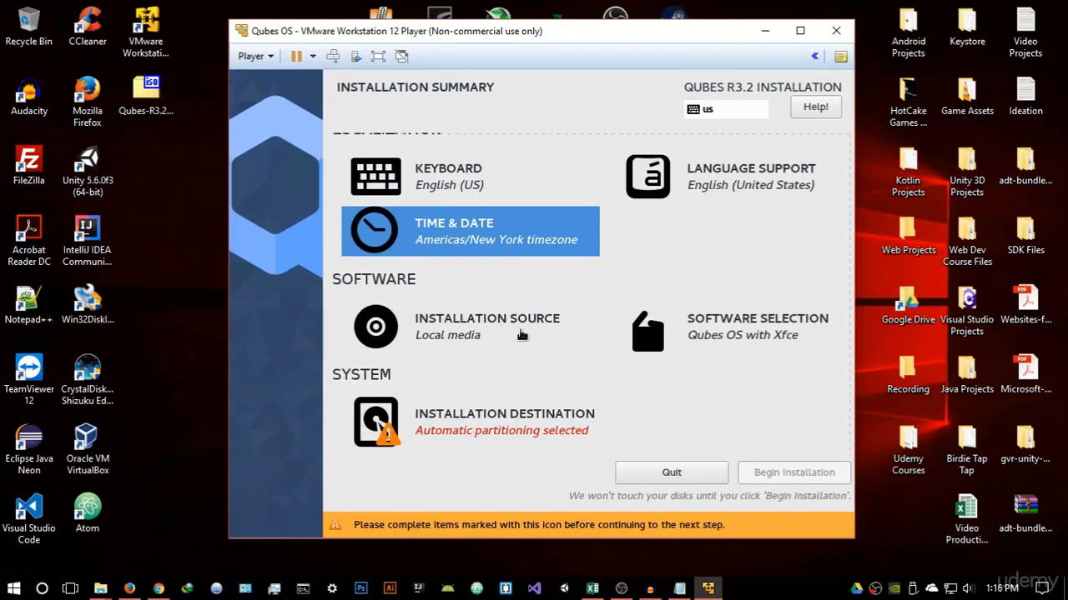
left_click(738, 333)
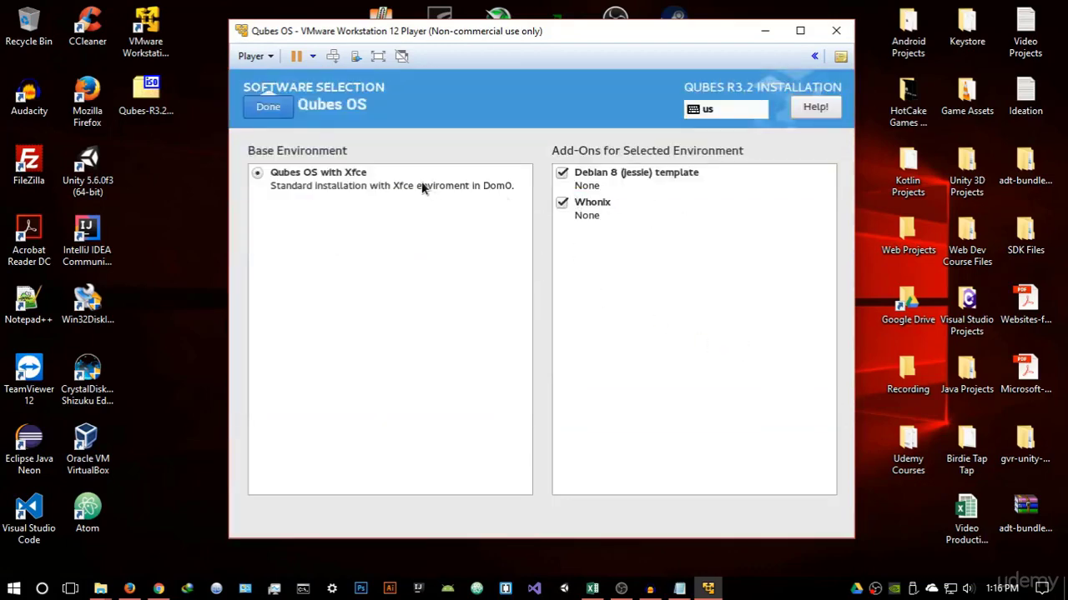
left_click(339, 177)
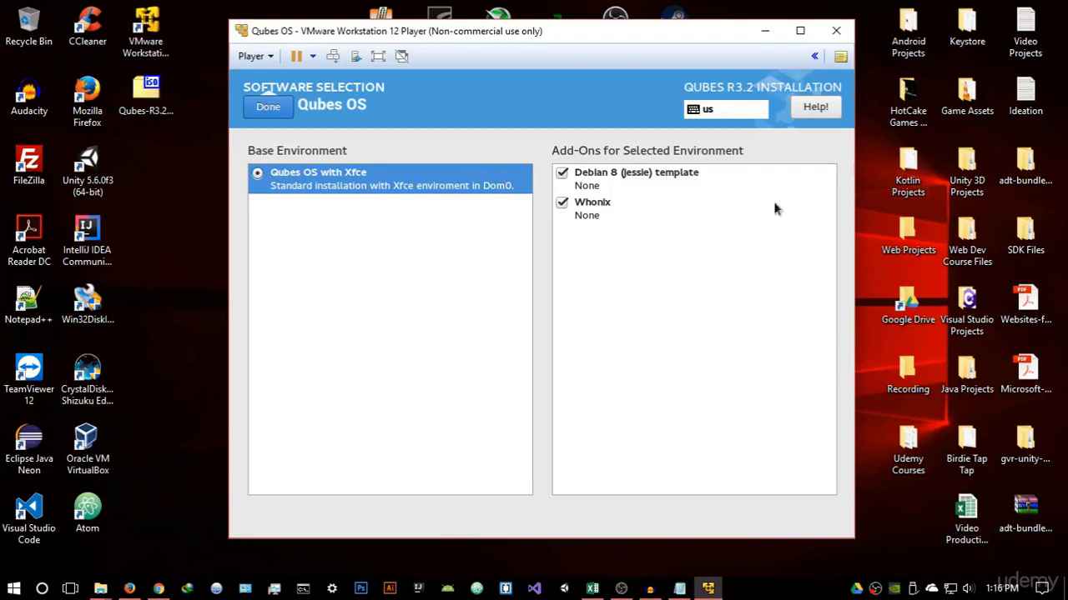
left_click(272, 106)
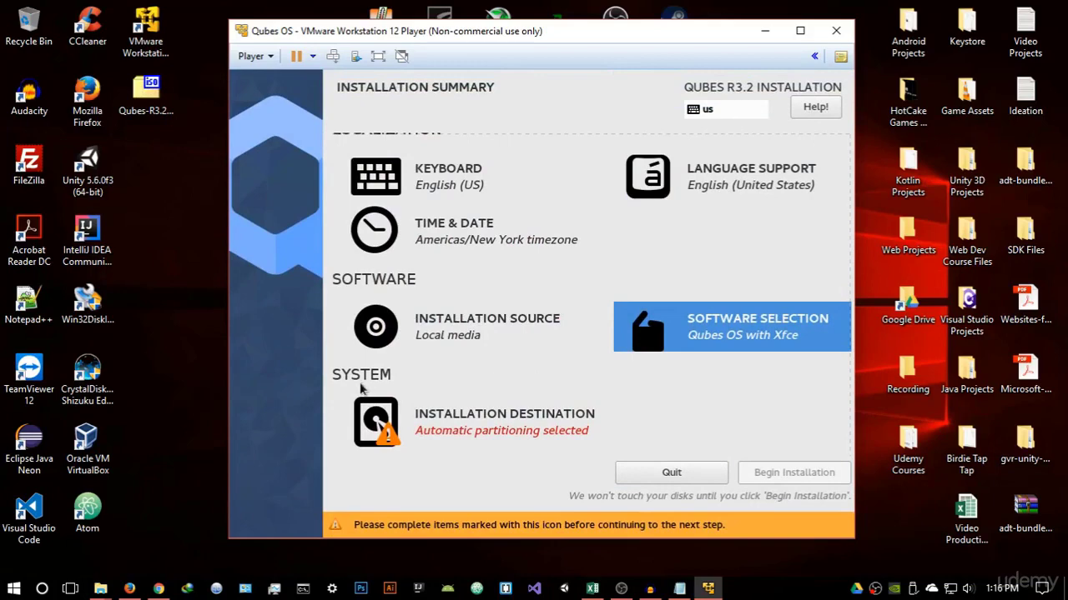
- Choose the 30 GiB VMware virtual disk as installation destination with automatic partitioning, and turn off data encryption
left_click(478, 426)
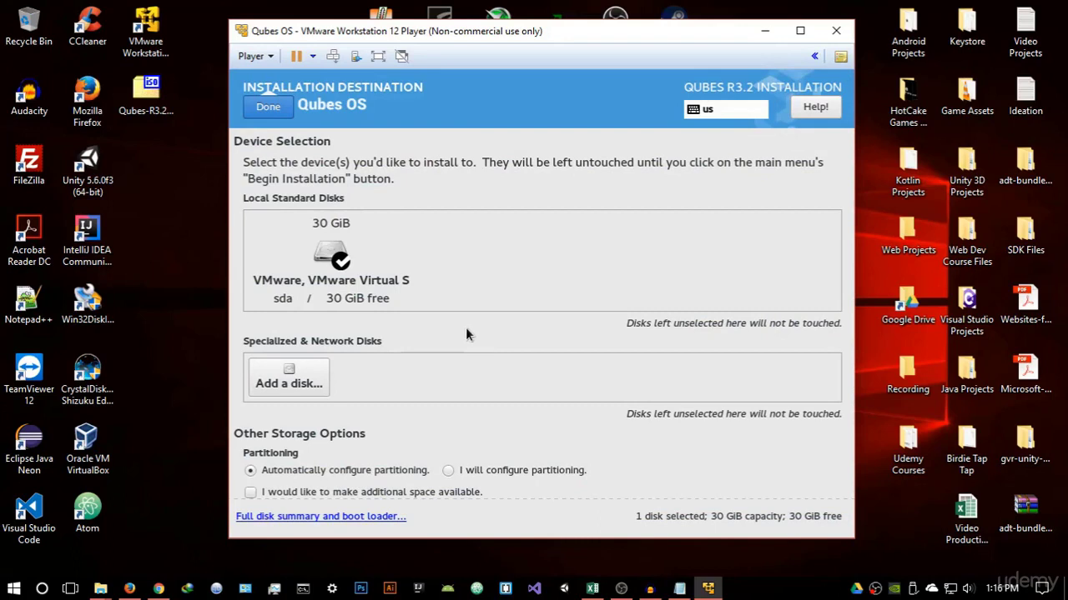
left_click(330, 282)
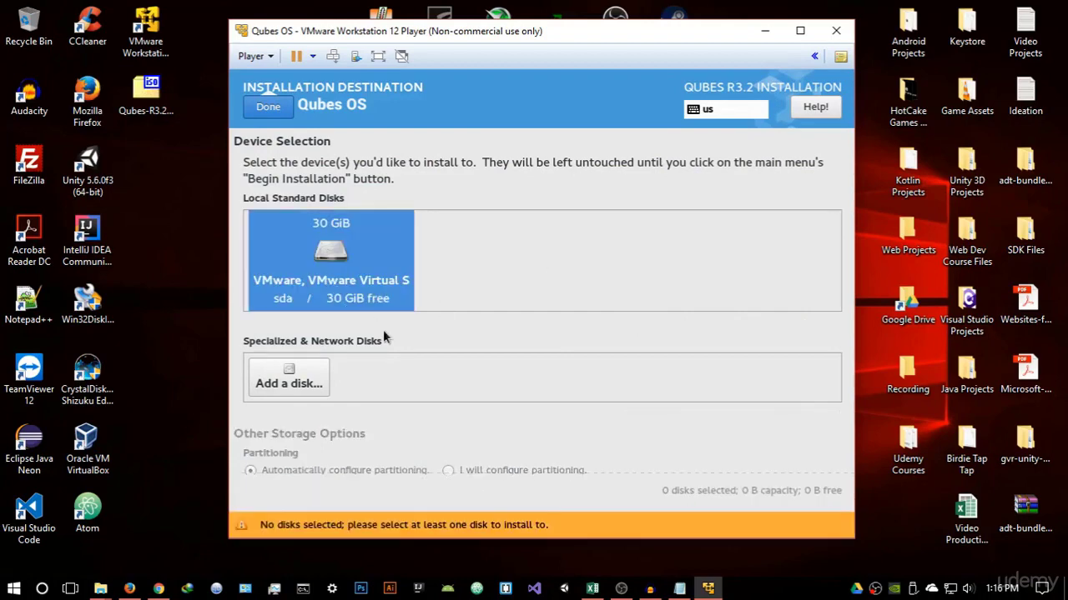
left_click(300, 381)
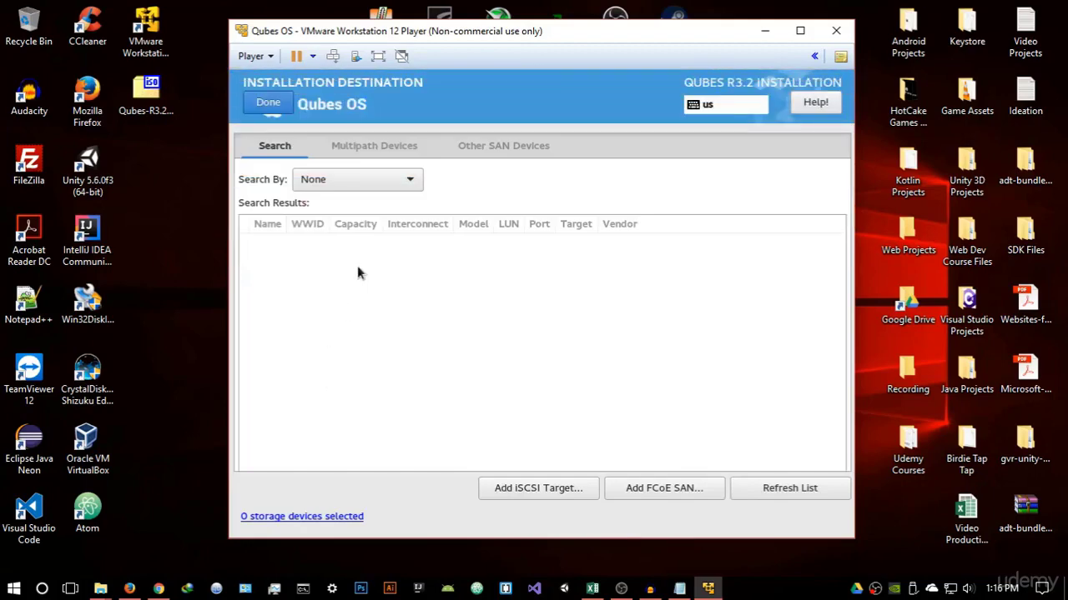
left_click(269, 106)
left_click(401, 294)
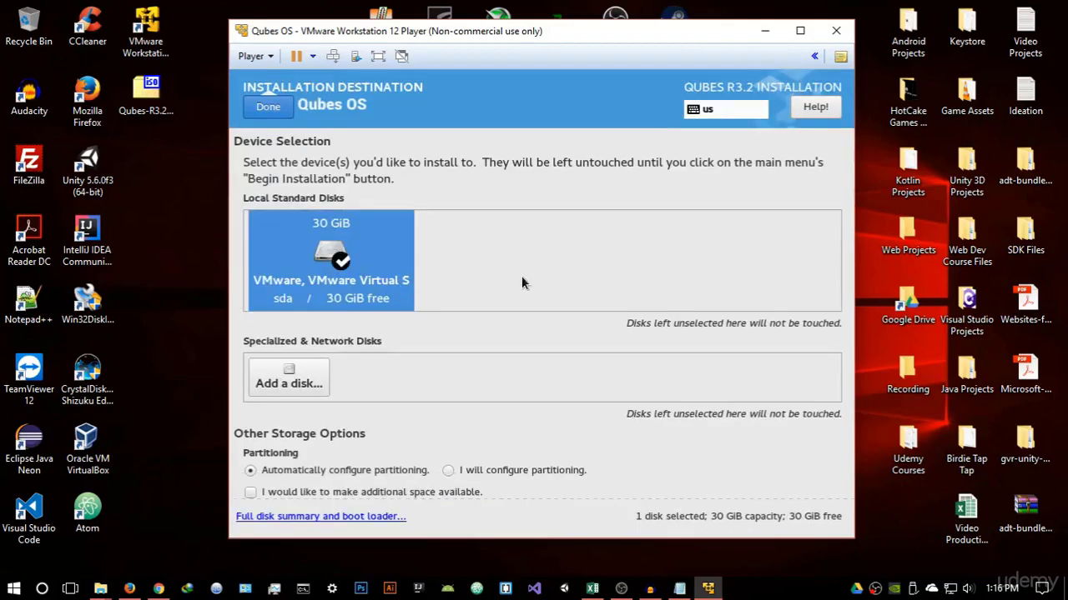
scroll(522, 288, "down", 1)
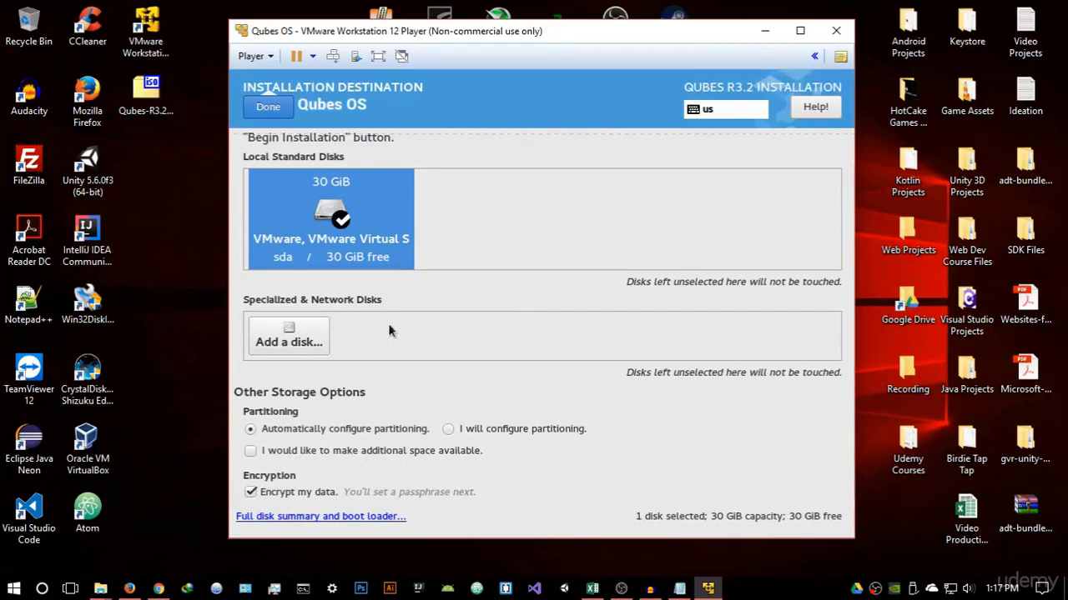
left_click(268, 492)
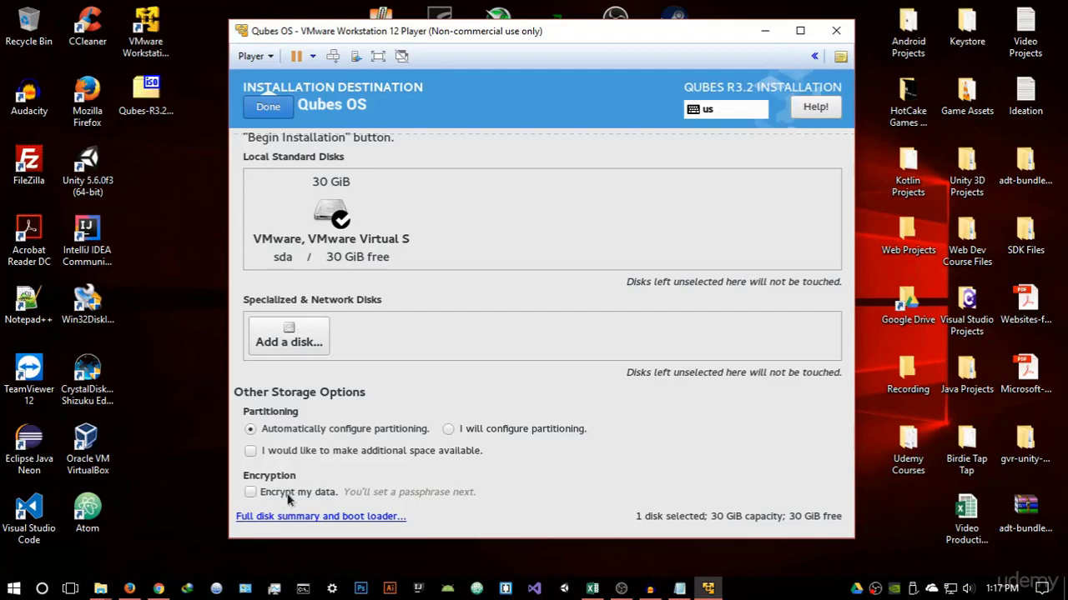
left_click(275, 112)
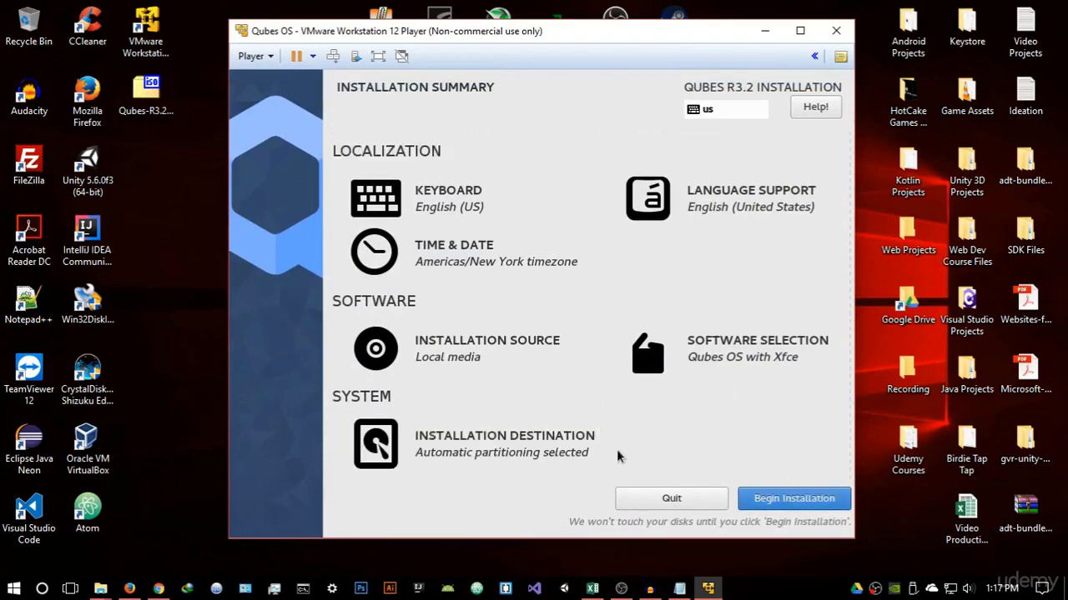
- Recheck the installation destination, begin the Qubes R3.2 installation and reboot the virtual machine once it completes
left_click(534, 453)
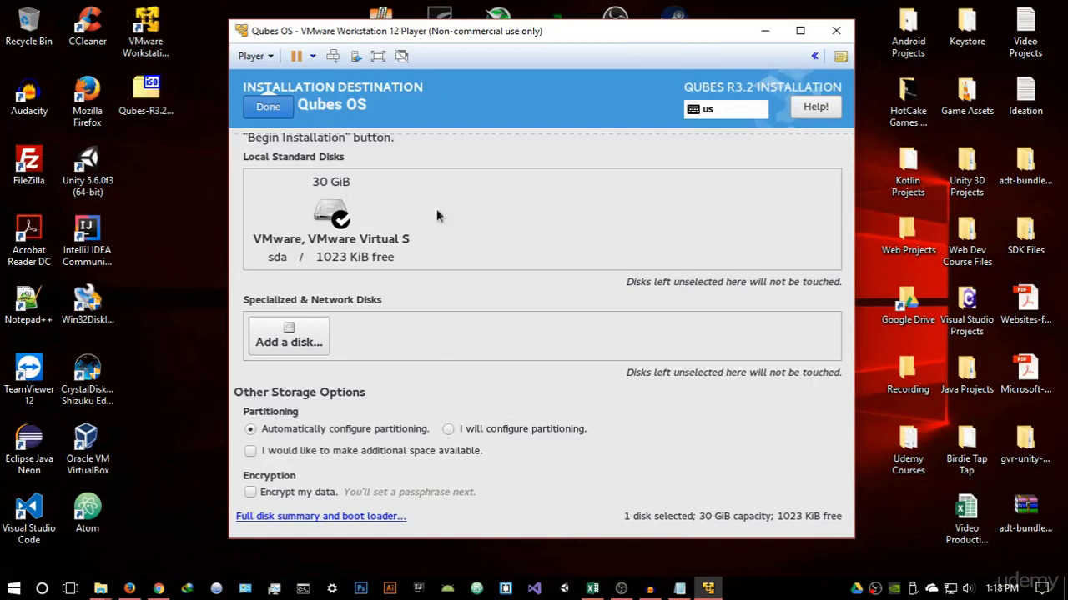
left_click(268, 107)
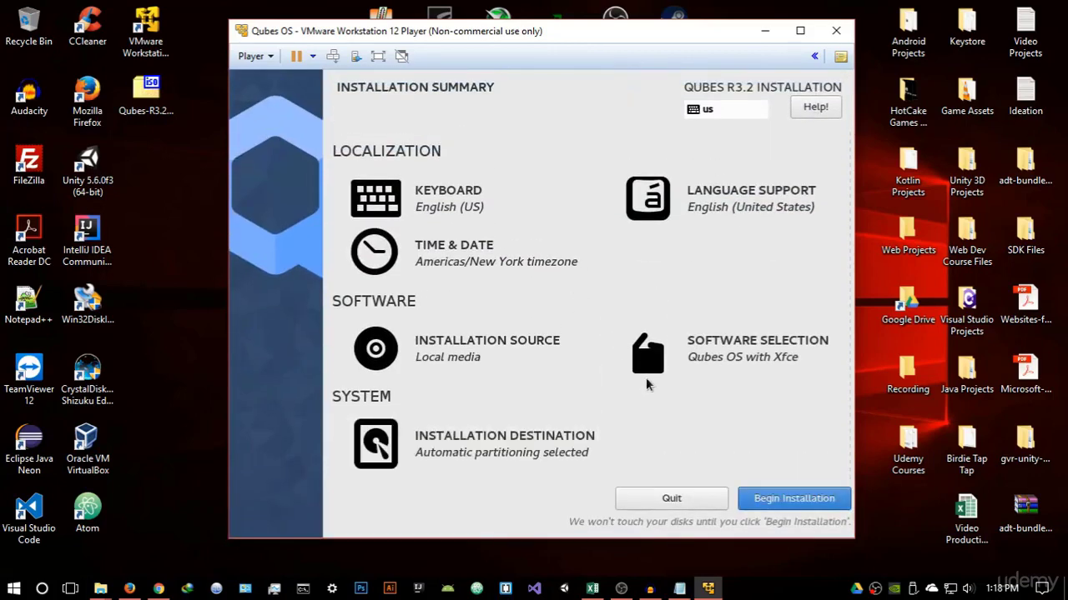
left_click(796, 500)
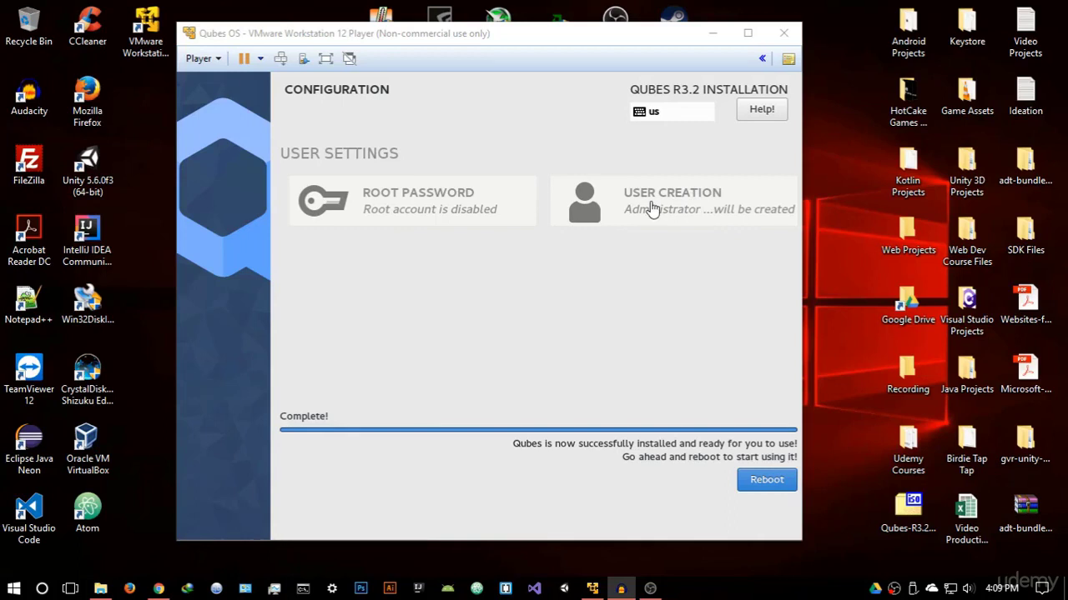
left_click(766, 489)
left_click(763, 485)
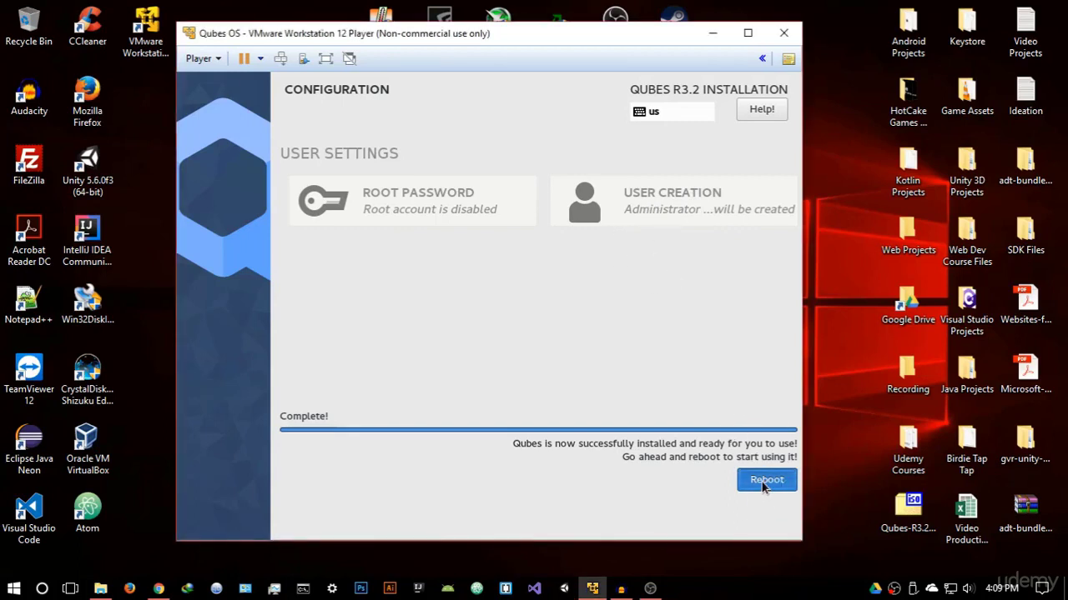